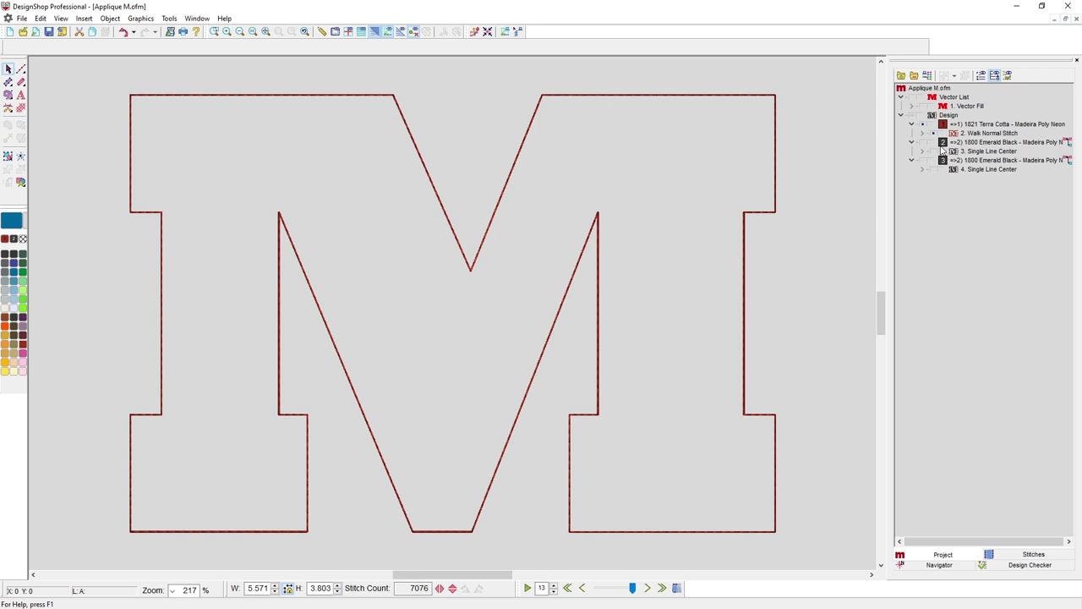
Step: Show the red vector fill and the first Emerald Black stitch element over the placement walk stitch
click(925, 108)
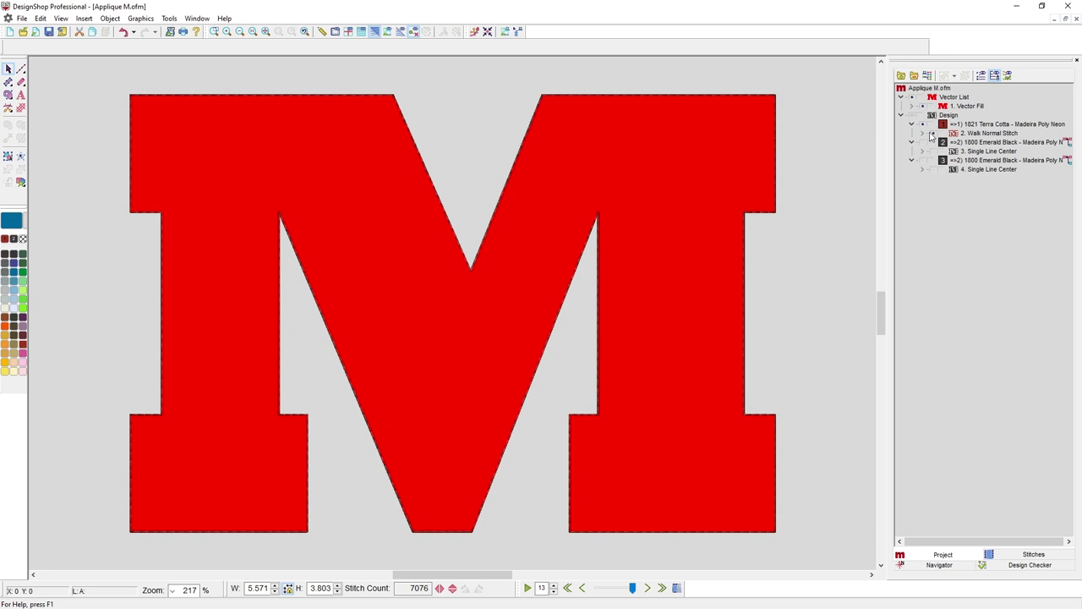
click(925, 144)
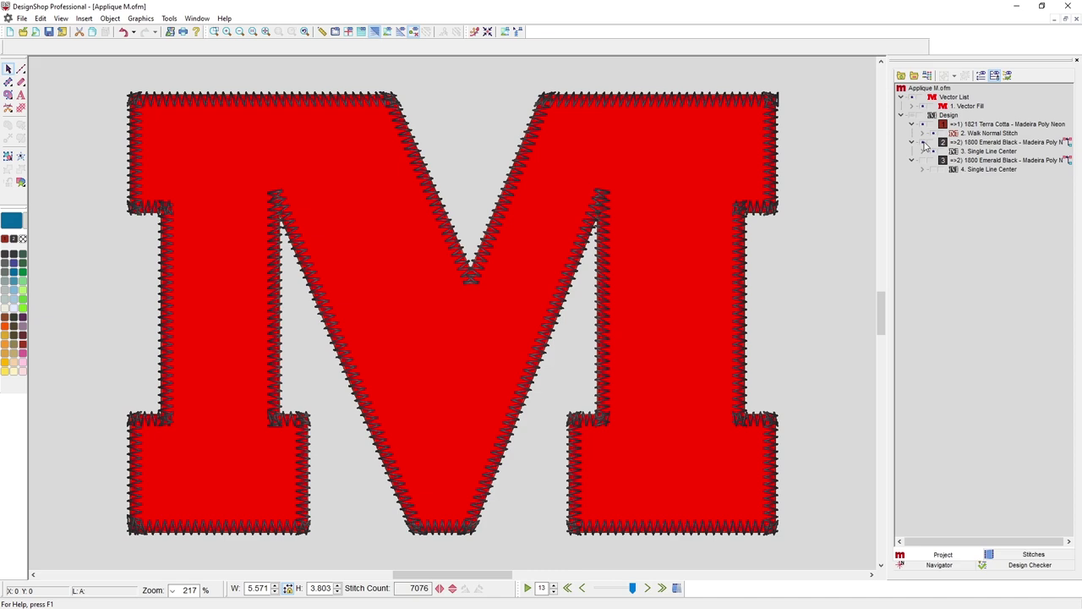
Step: Try skewing the red vector fill sideways relative to the stitching, then undo the skew and deselect the fill
click(674, 172)
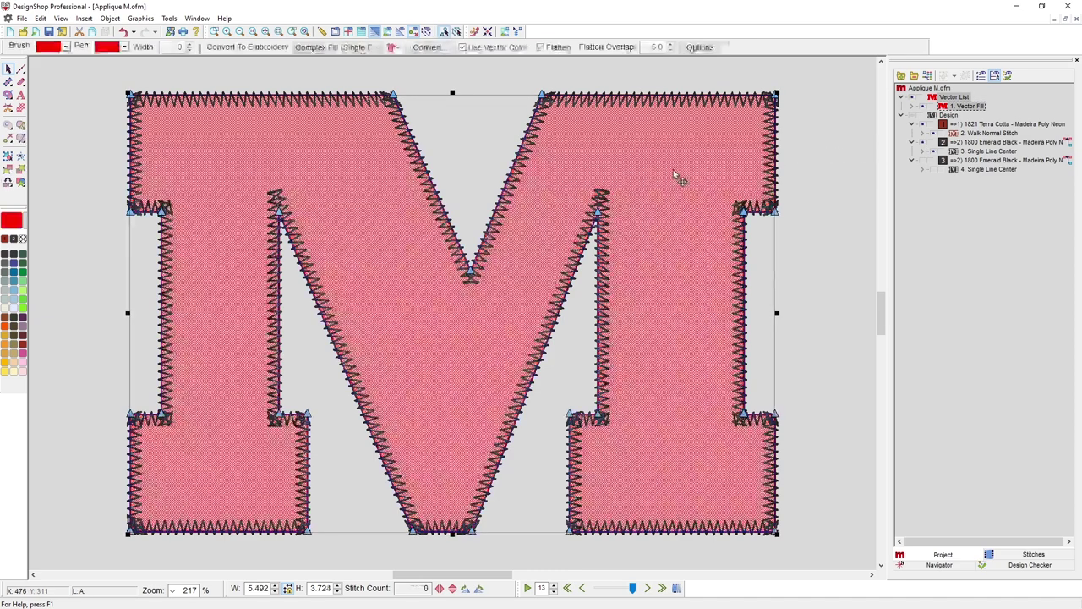
click(454, 92)
drag(454, 92, 466, 95)
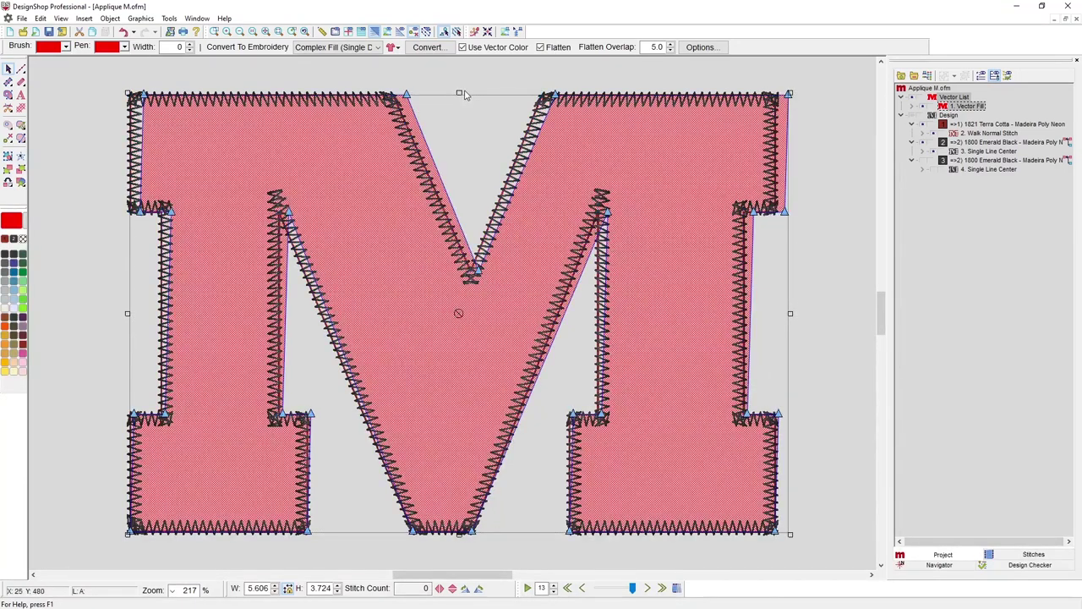
click(462, 85)
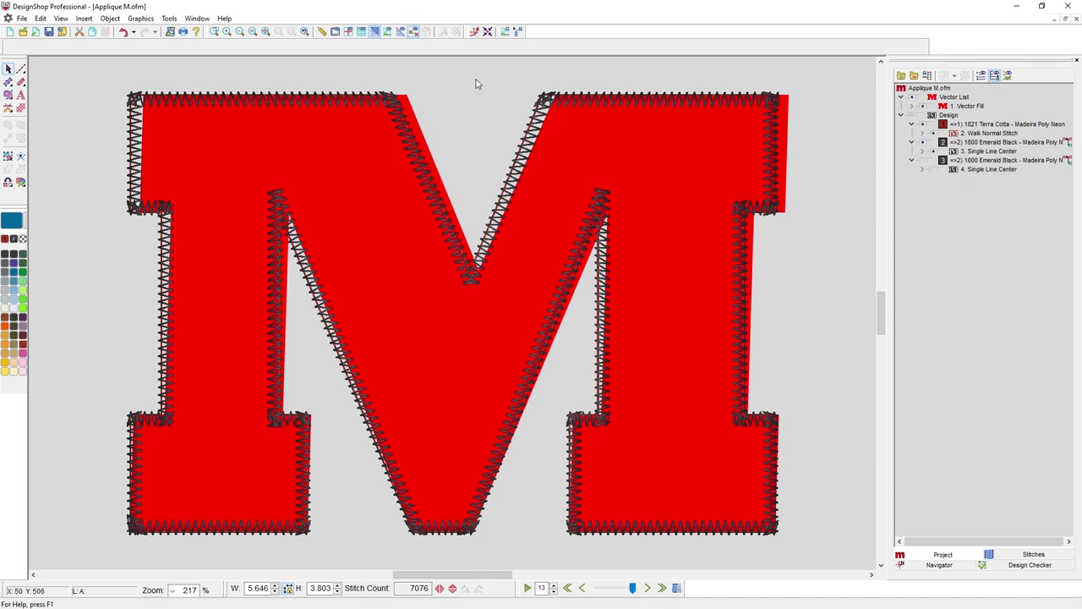
key(ctrl+z)
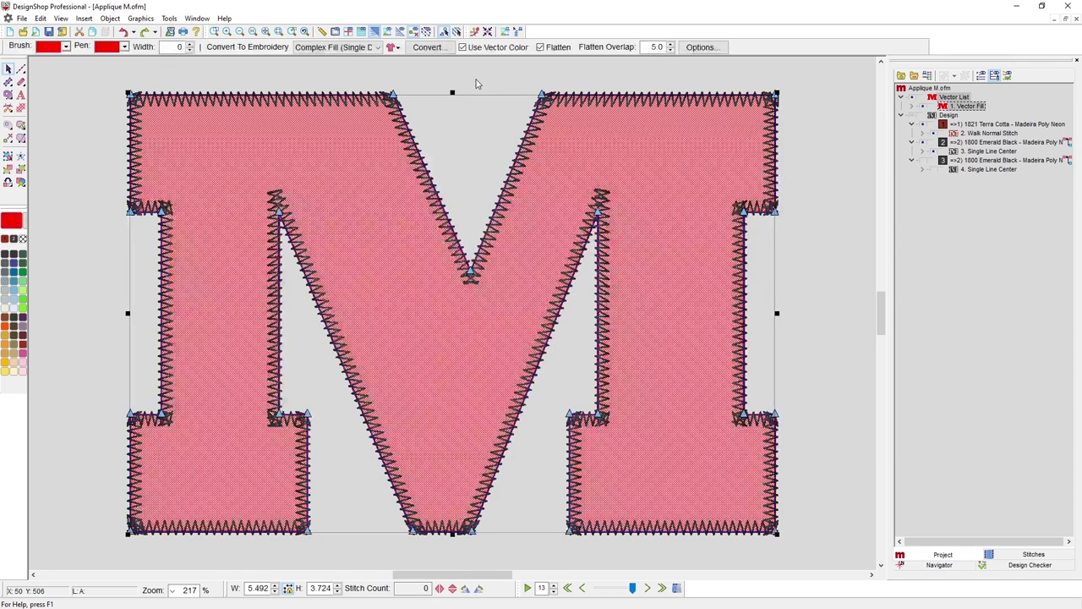
click(476, 83)
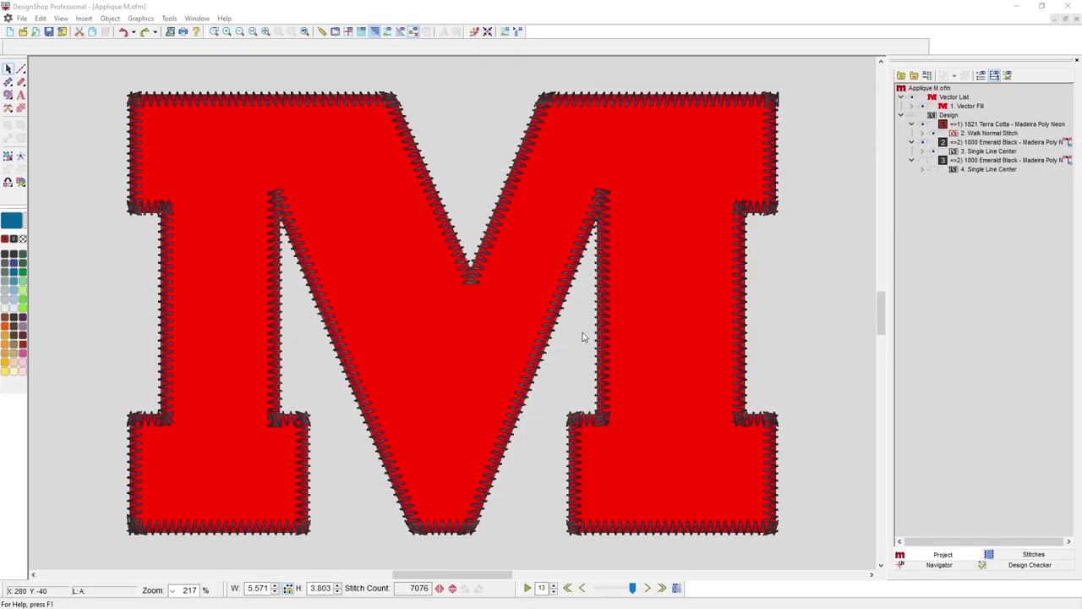
Step: Toggle the second Emerald Black element's visibility to compare the M with and without it, leaving it shown
click(923, 163)
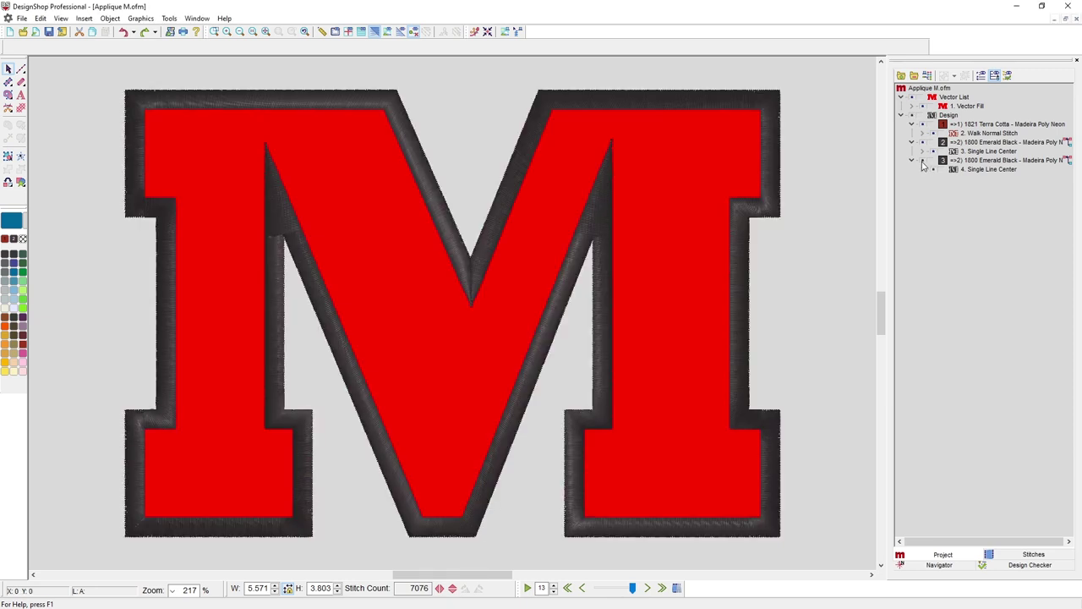
click(923, 164)
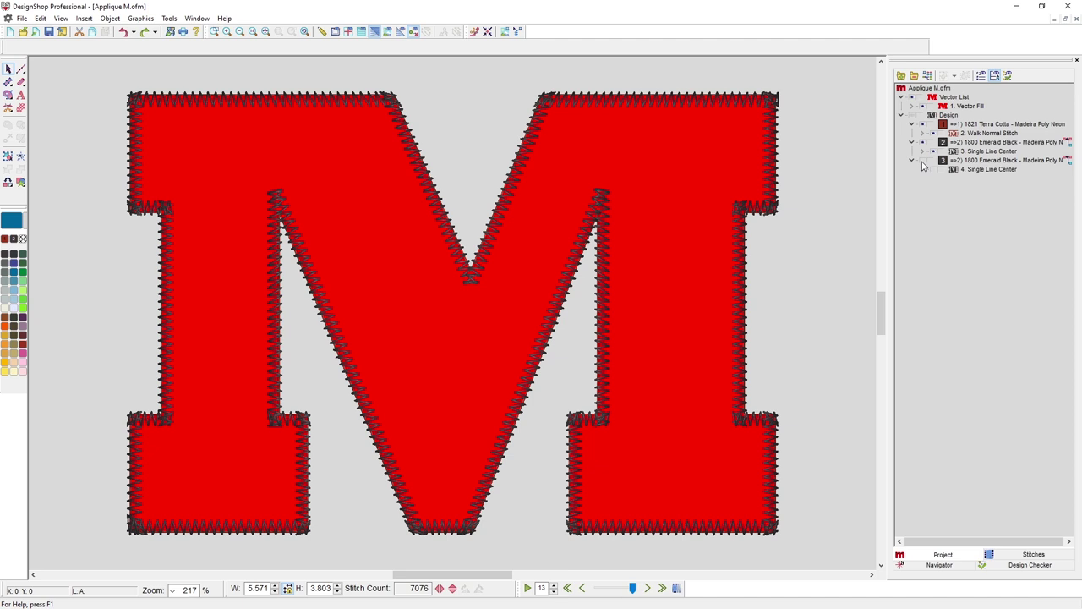
click(923, 161)
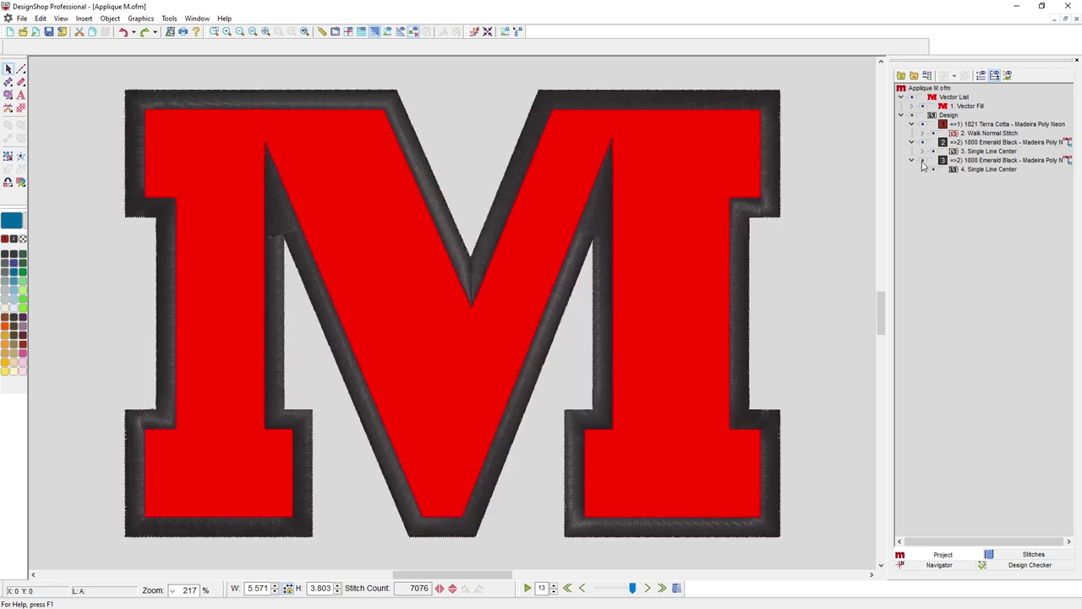
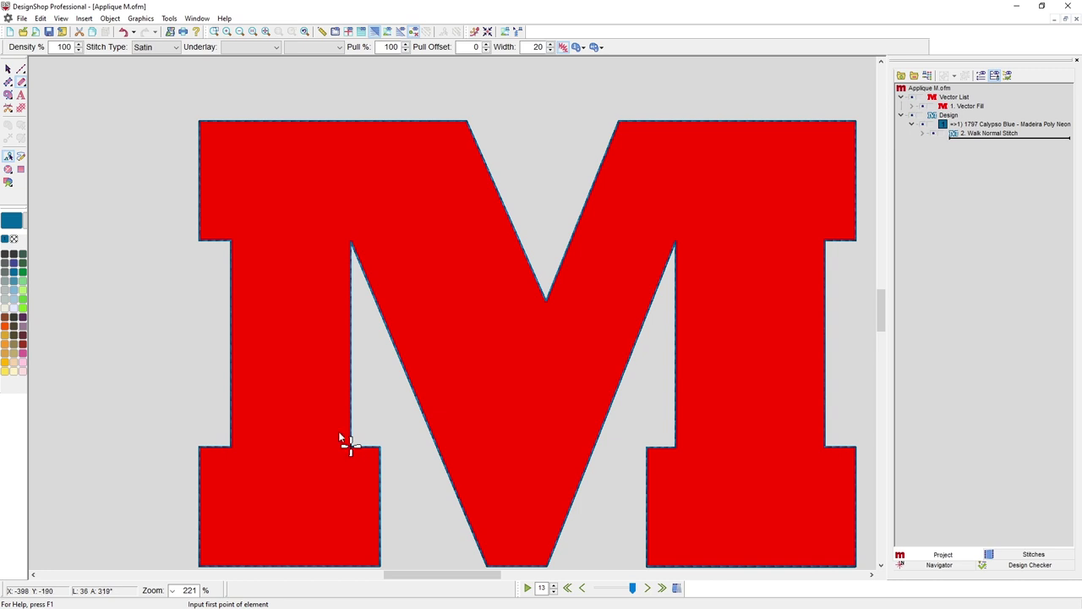
Step: Start a bright green single-line satin at the left leg's inner foot corner and run it up to the left inner peak
scroll(358, 470, up, 1)
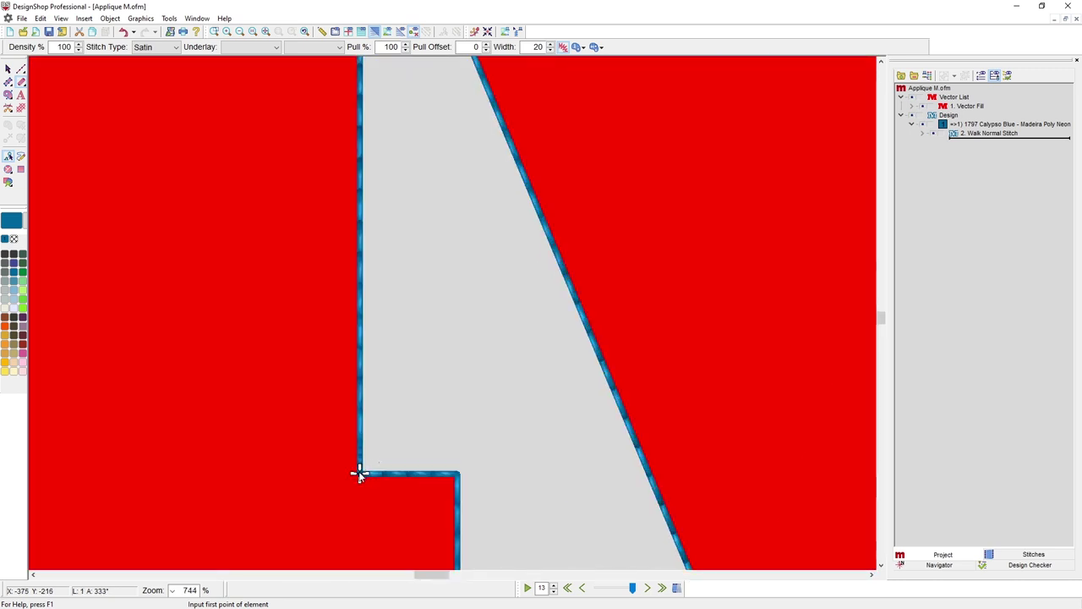
click(23, 299)
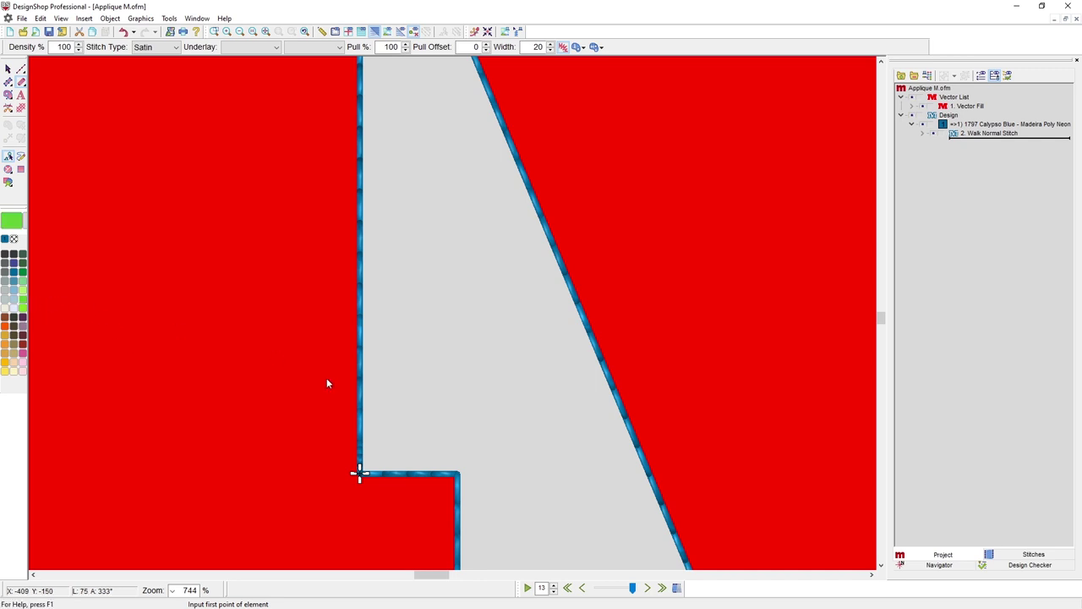
click(359, 475)
scroll(358, 253, up, 5)
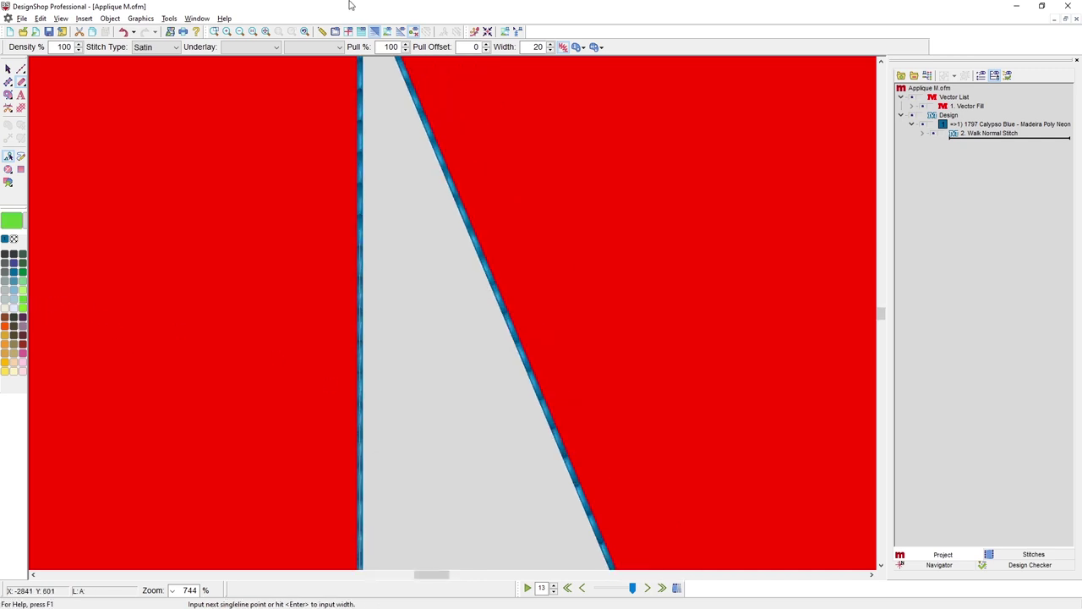
click(361, 87)
Step: Continue the satin line down to the V's flat base, across both base corners and up to the right inner peak
scroll(570, 363, down, 12)
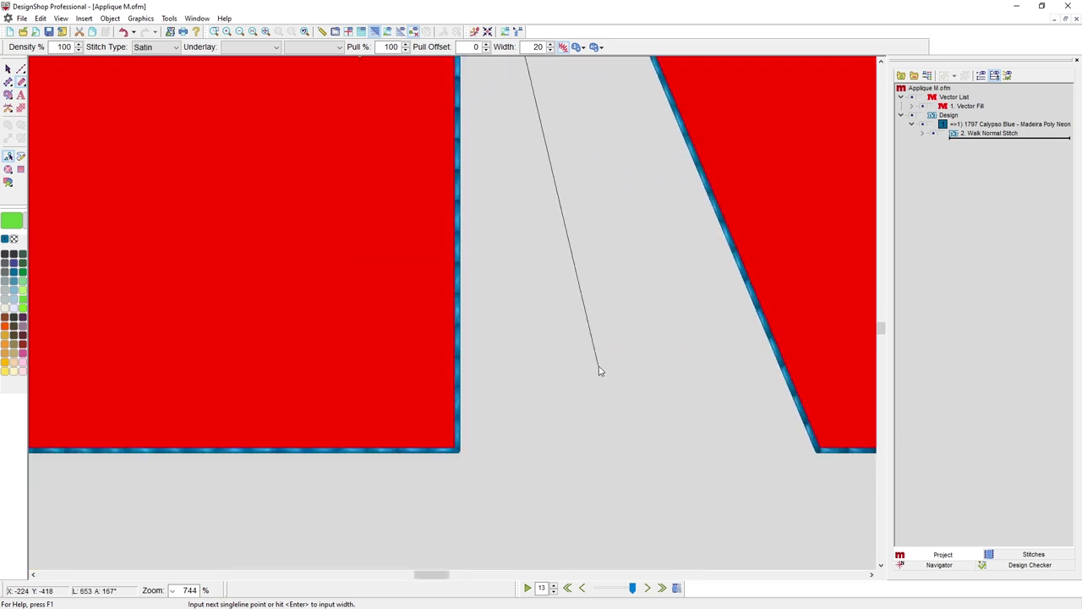
scroll(599, 370, right, 8)
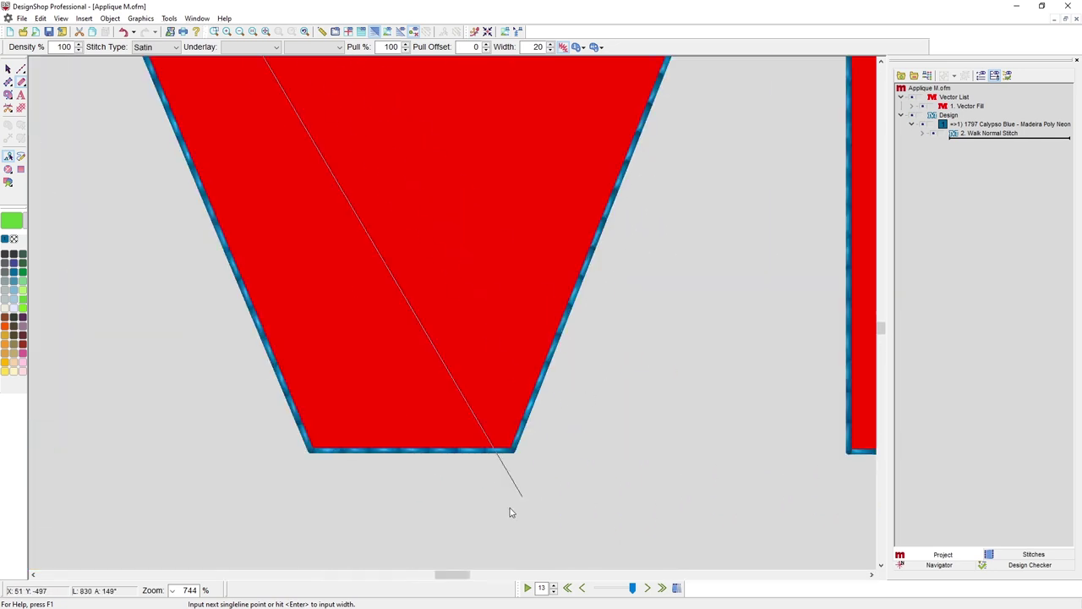
click(310, 452)
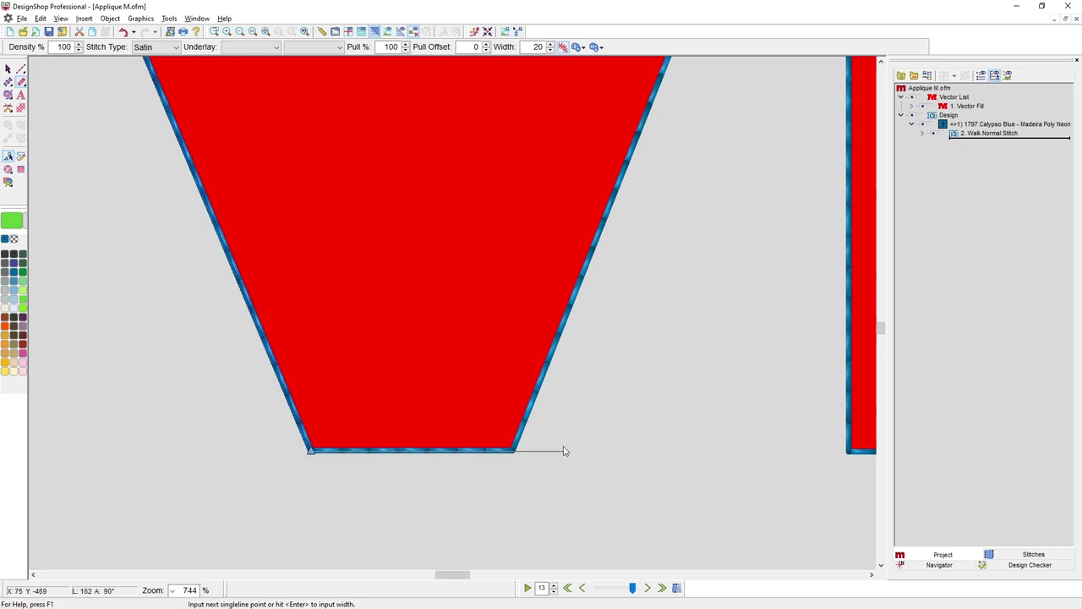
click(515, 452)
scroll(621, 392, up, 6)
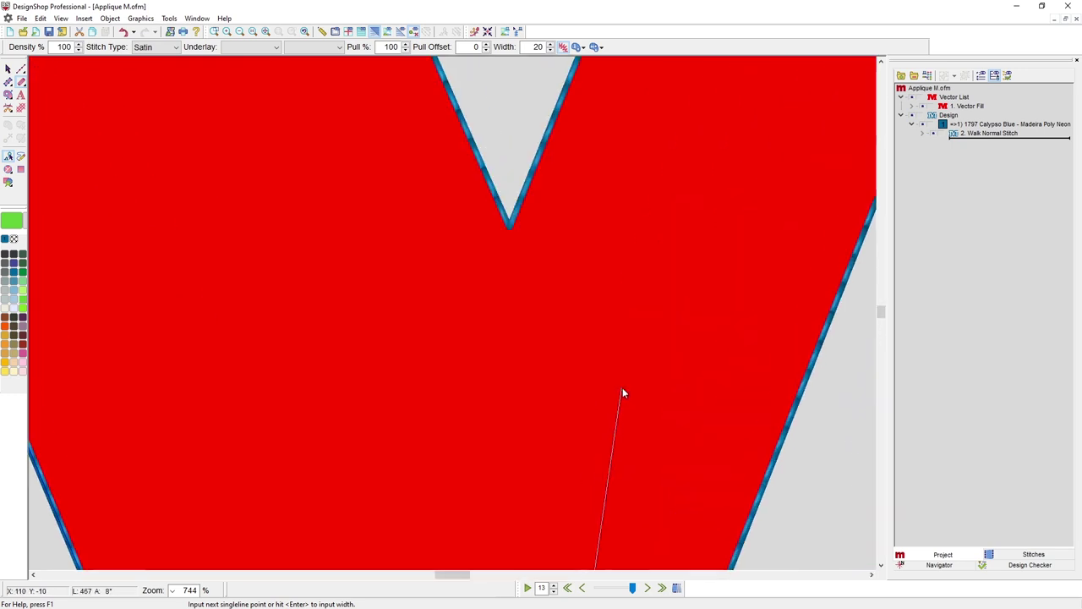
scroll(620, 392, right, 6)
scroll(476, 332, up, 4)
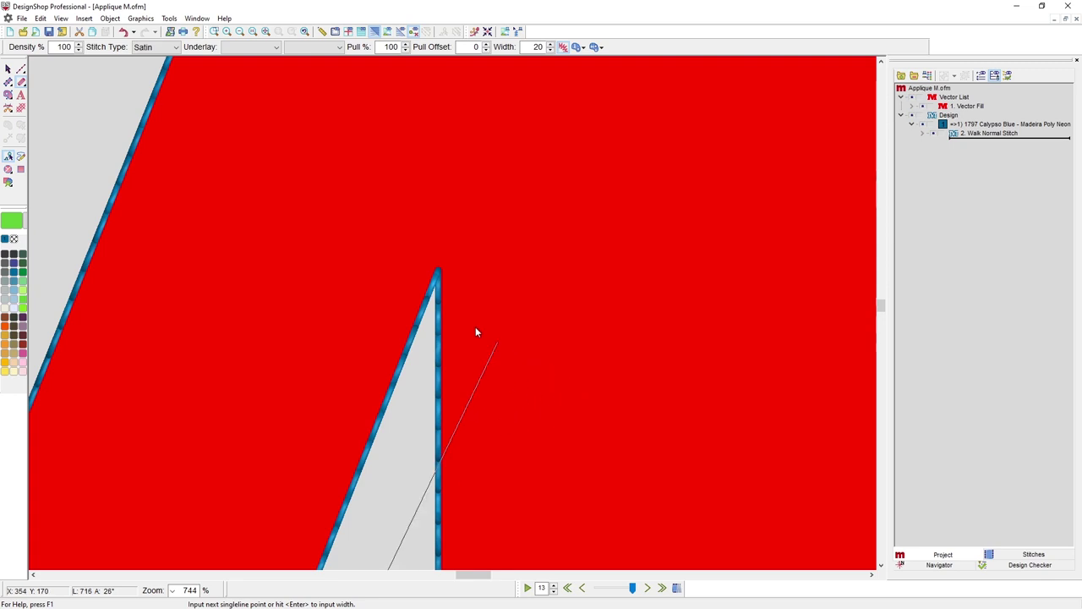
click(437, 272)
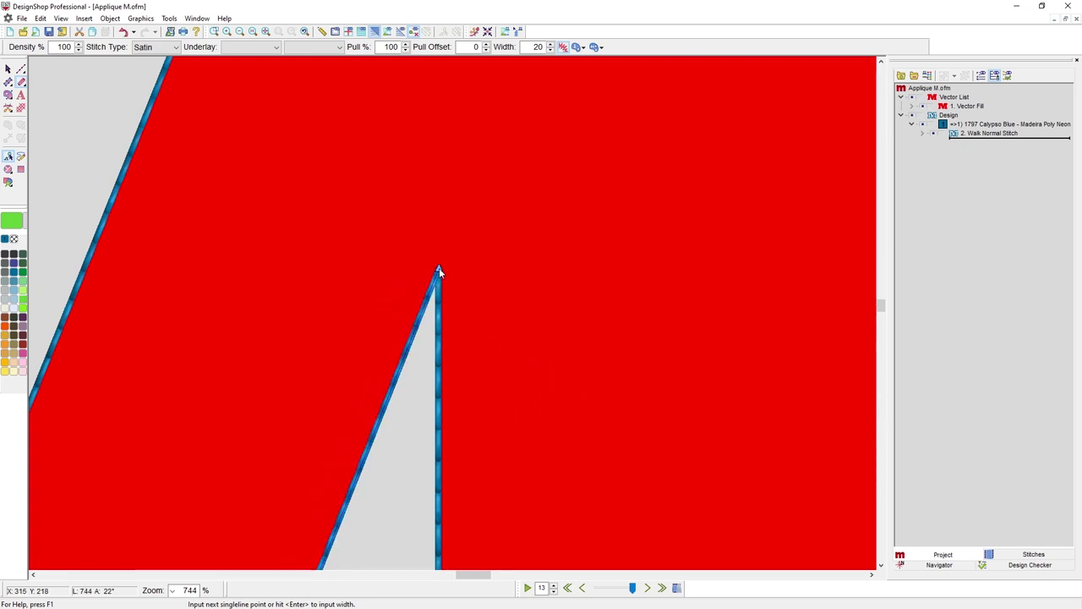
Step: Trace the satin line down the right leg's inner side and around its foot to the outer notch corner
scroll(437, 272, down, 6)
scroll(437, 535, down, 2)
click(437, 536)
scroll(343, 549, down, 5)
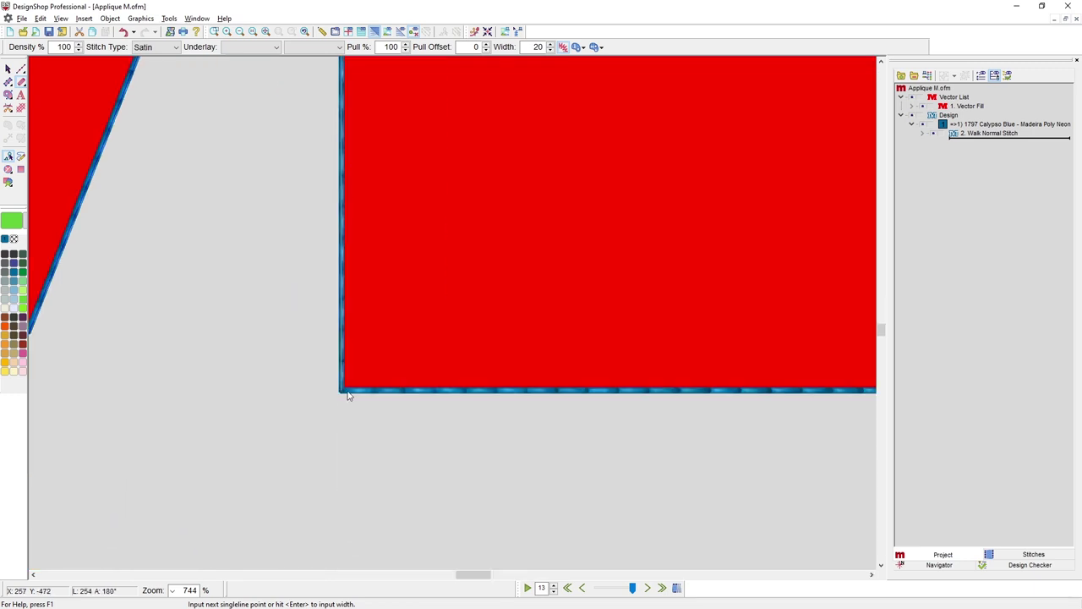
scroll(848, 386, right, 3)
click(638, 391)
scroll(641, 404, up, 3)
click(639, 414)
click(535, 414)
Step: Trace the satin line up the right leg, around the upper-right serif and along the top edge to the V opening
scroll(536, 399, up, 5)
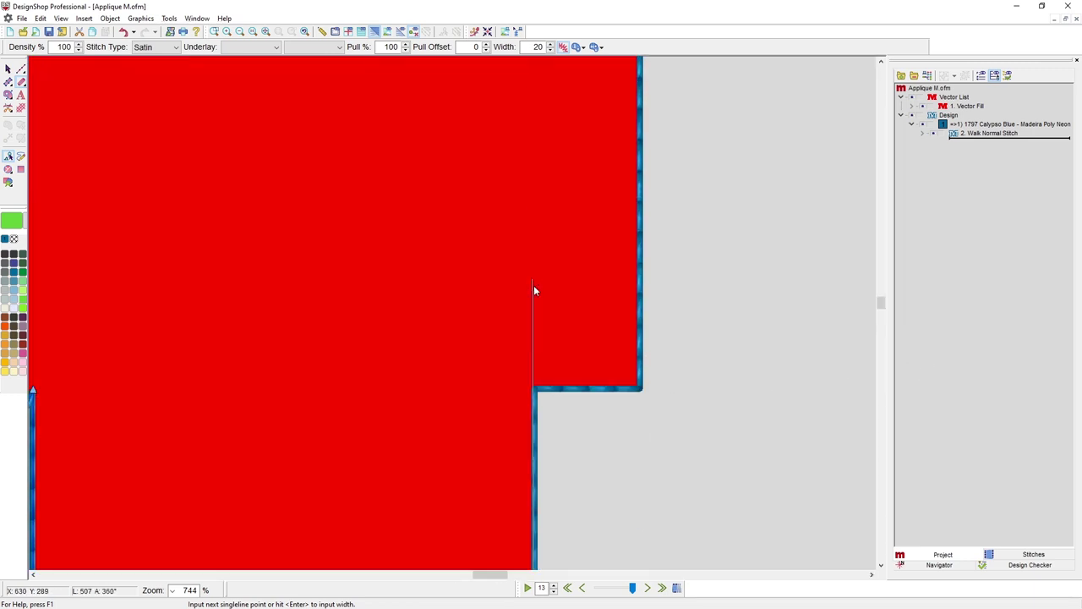
click(542, 389)
click(640, 389)
scroll(640, 392, up, 6)
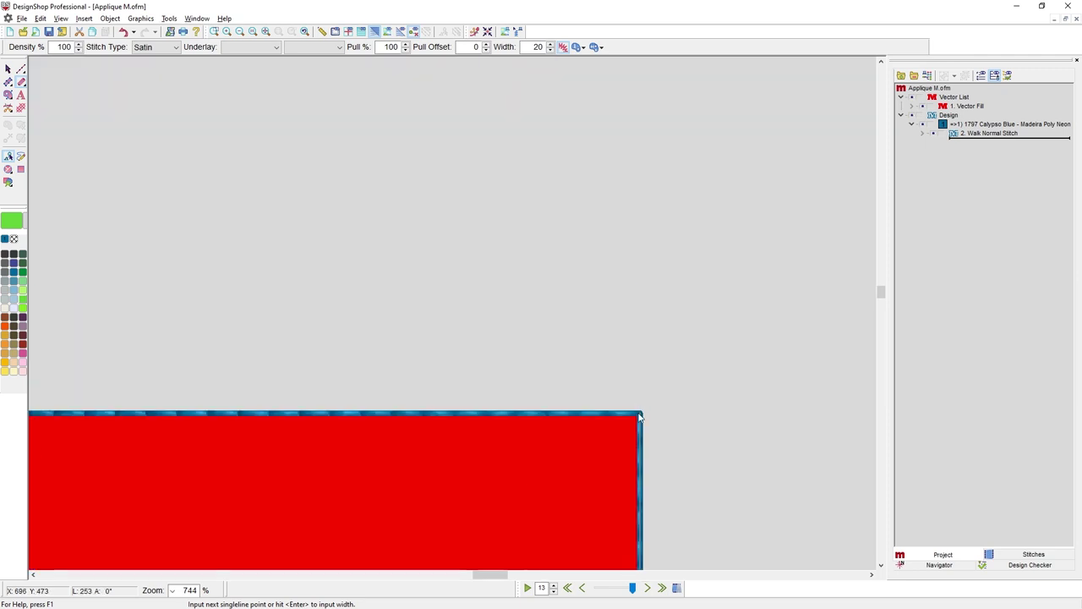
click(640, 411)
scroll(640, 412, left, 4)
click(145, 414)
Step: Run the satin line down to the upper V's lowest point and back up to the left side of its opening
scroll(150, 415, down, 5)
scroll(160, 427, down, 4)
scroll(176, 443, left, 5)
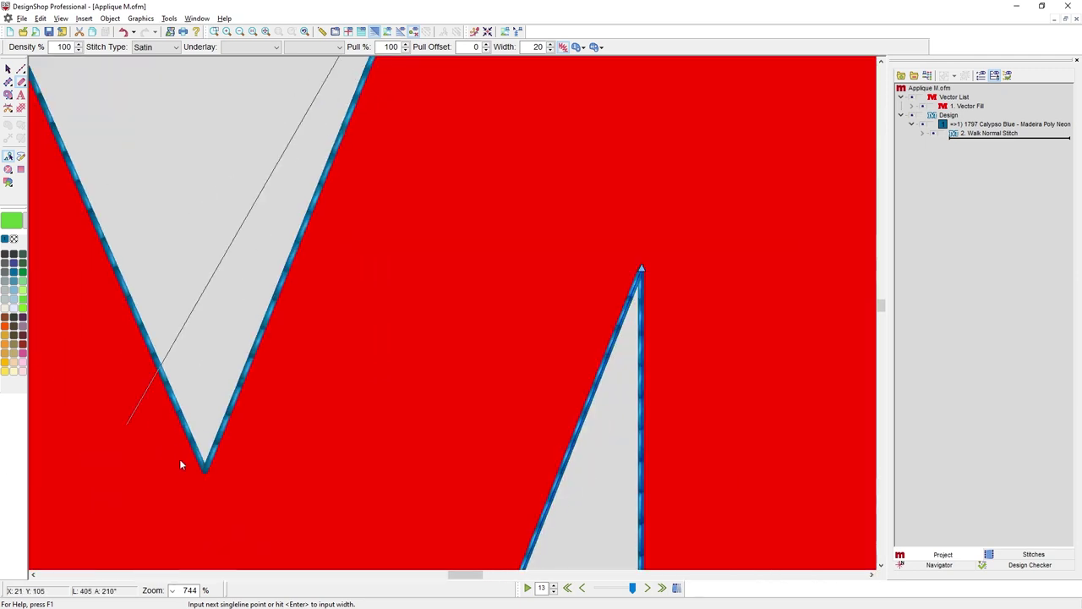
click(203, 471)
scroll(205, 471, left, 5)
scroll(205, 471, up, 4)
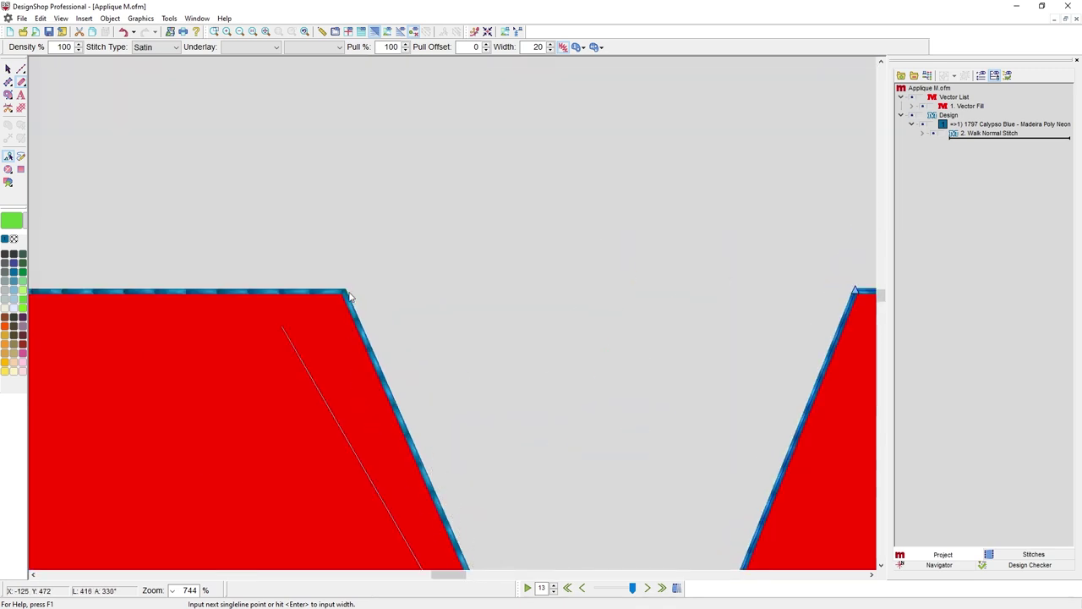
click(345, 296)
Step: Trace the satin line along the top-left edge and around the upper-left serif to its inner notch corner
scroll(263, 309, left, 8)
click(254, 296)
scroll(256, 308, down, 5)
click(255, 327)
click(362, 329)
Step: Trace the satin line down the left leg's outer side, around the foot's outer corners and along its bottom edge
scroll(372, 336, down, 8)
click(362, 293)
click(255, 296)
scroll(257, 300, down, 8)
click(253, 329)
click(864, 329)
Step: Bring the satin line up to the left foot's upper inner corner and finish the element with the default width
scroll(864, 334, up, 8)
click(863, 230)
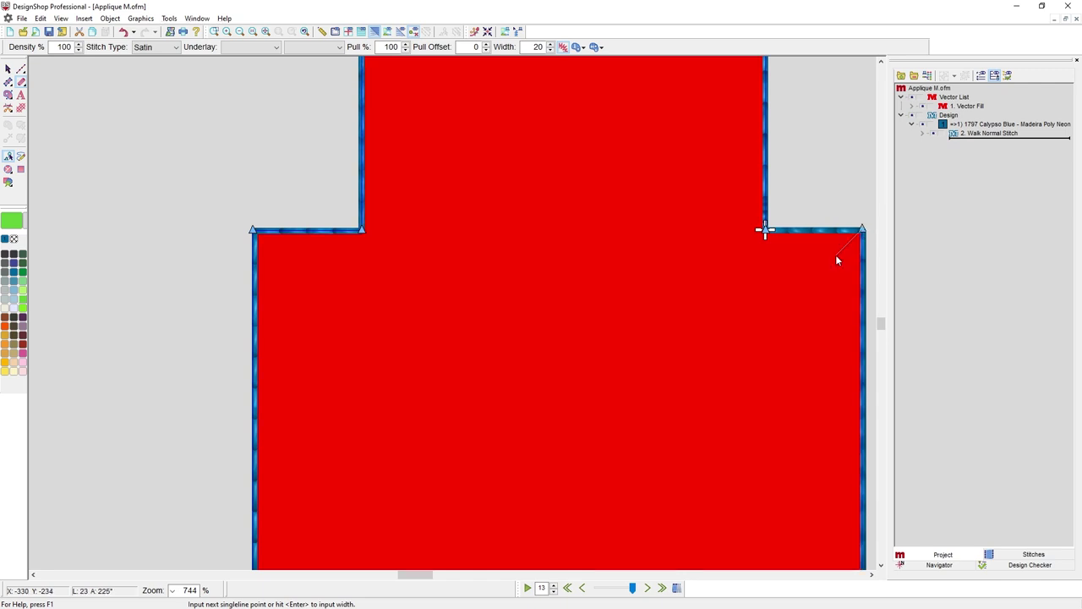
key(Return)
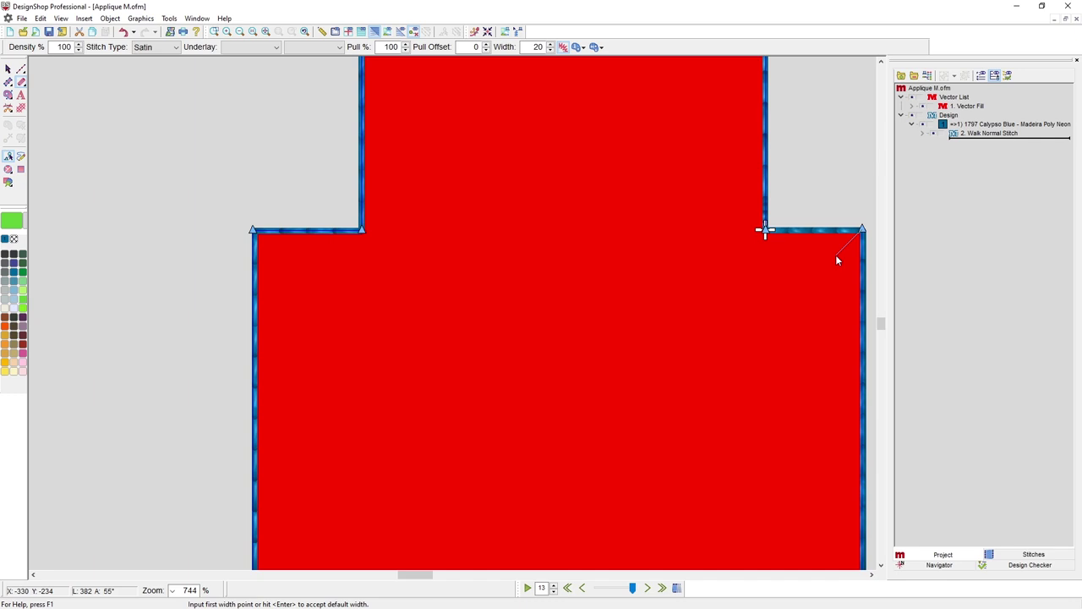
key(Return)
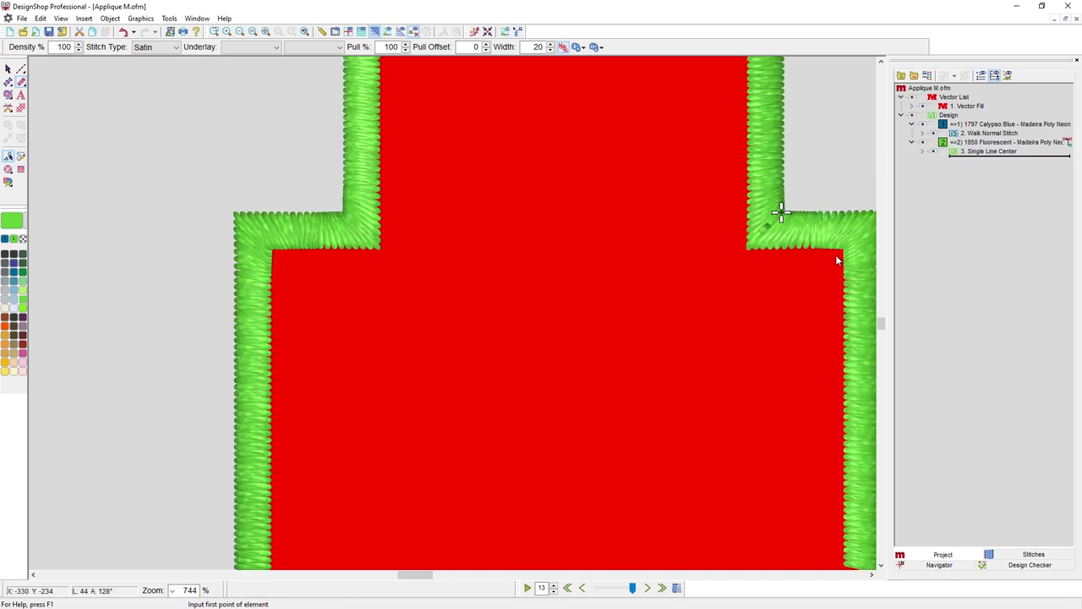
Step: Examine the green satin border's corners, inner peaks and coverage around the whole M
scroll(376, 449, right, 4)
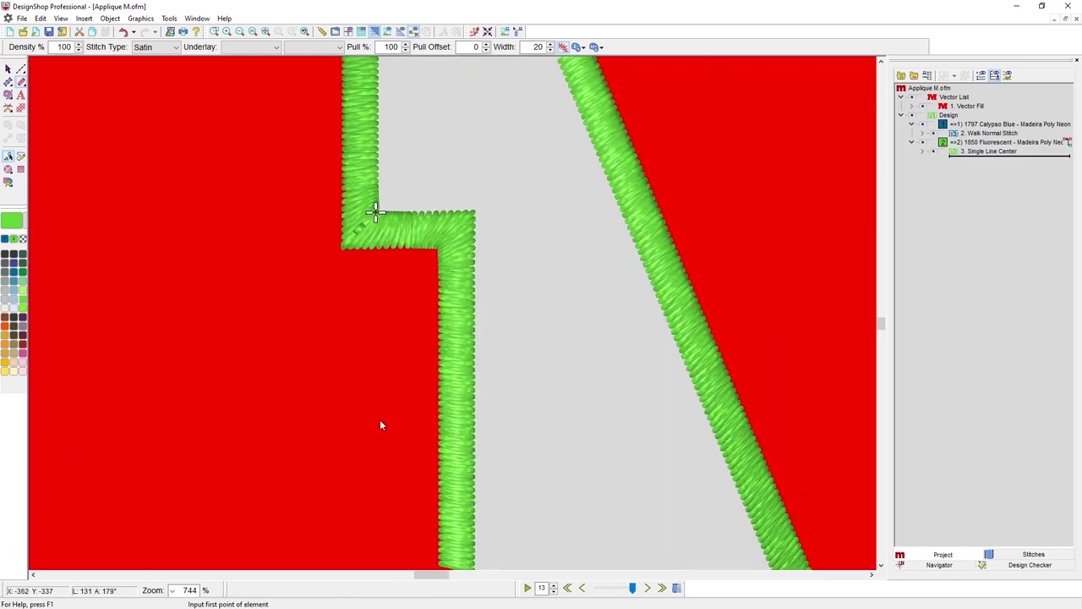
scroll(379, 425, up, 3)
scroll(377, 456, up, 3)
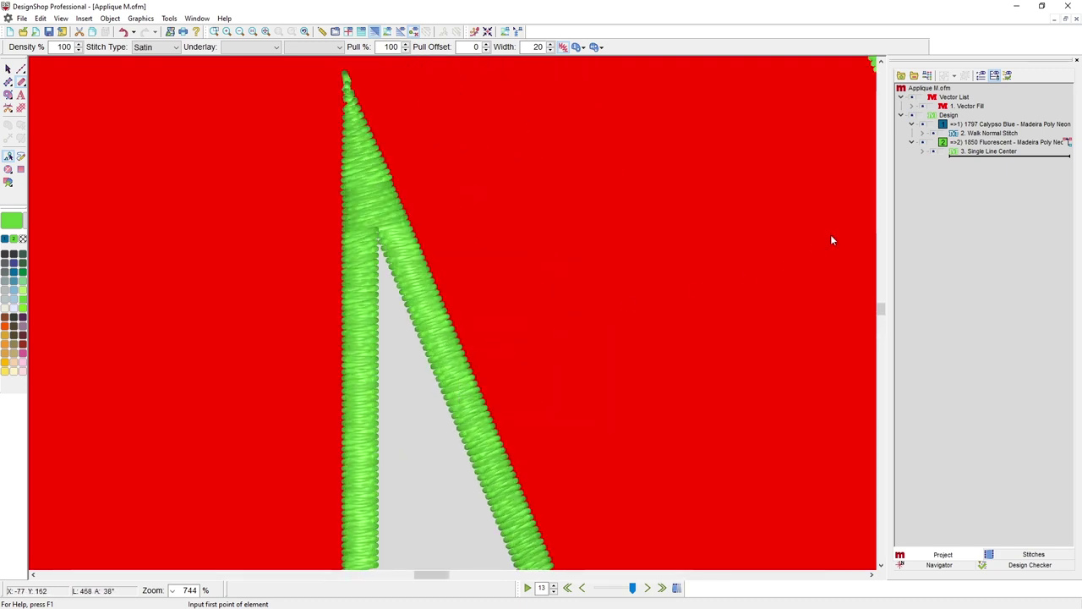
scroll(583, 296, down, 5)
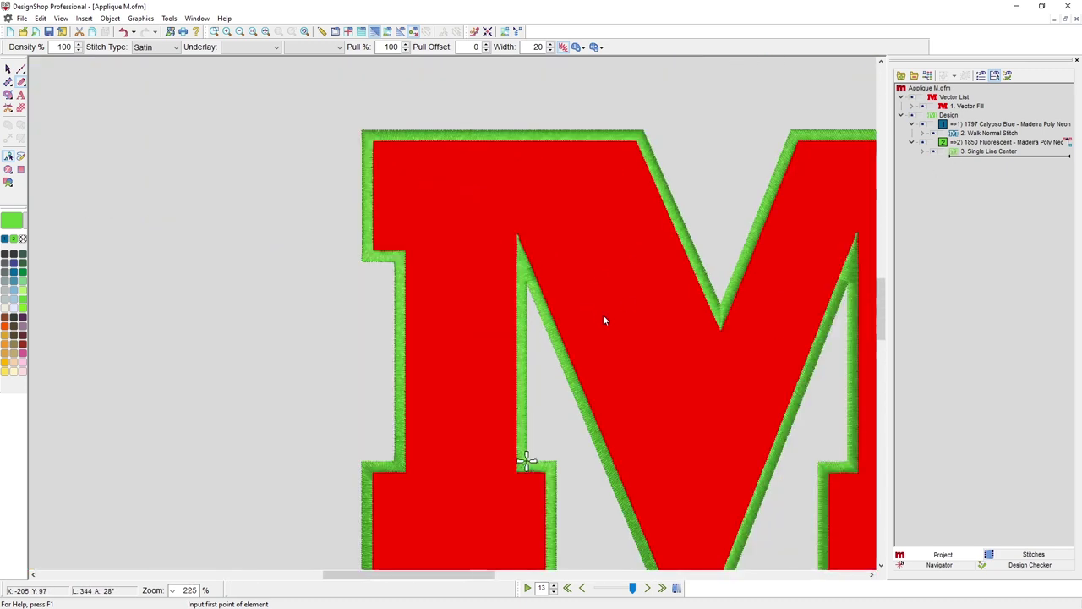
scroll(605, 338, right, 2)
scroll(482, 357, up, 2)
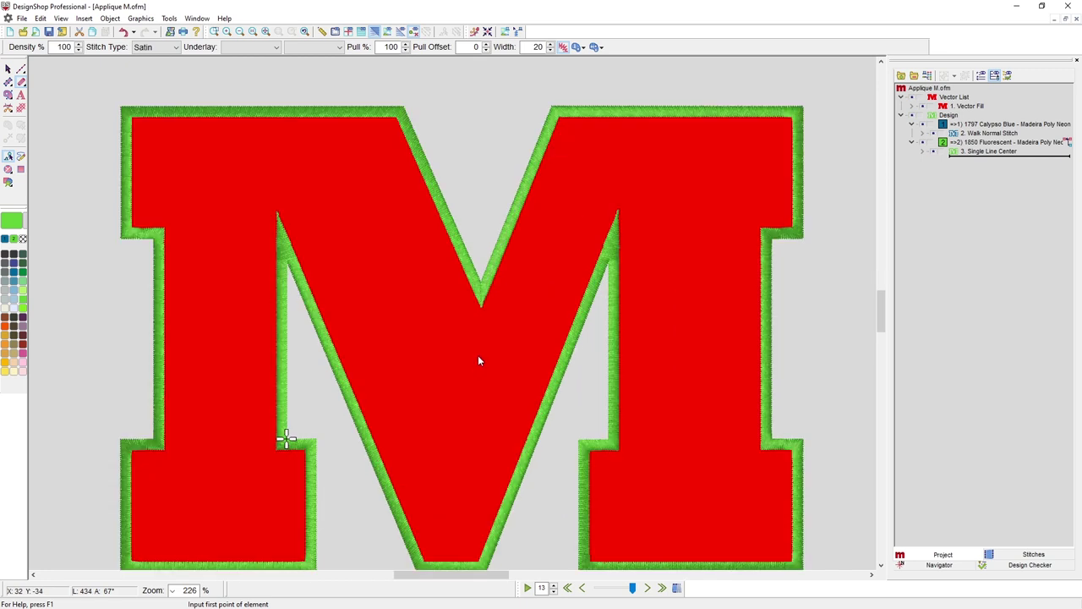
scroll(465, 176, down, 1)
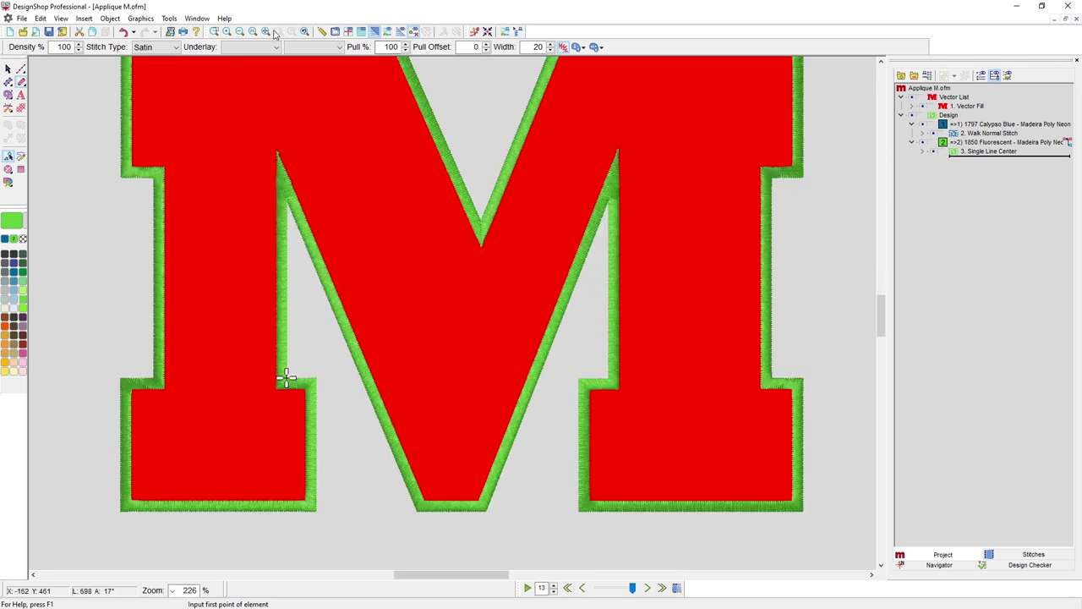
scroll(460, 175, down, 1)
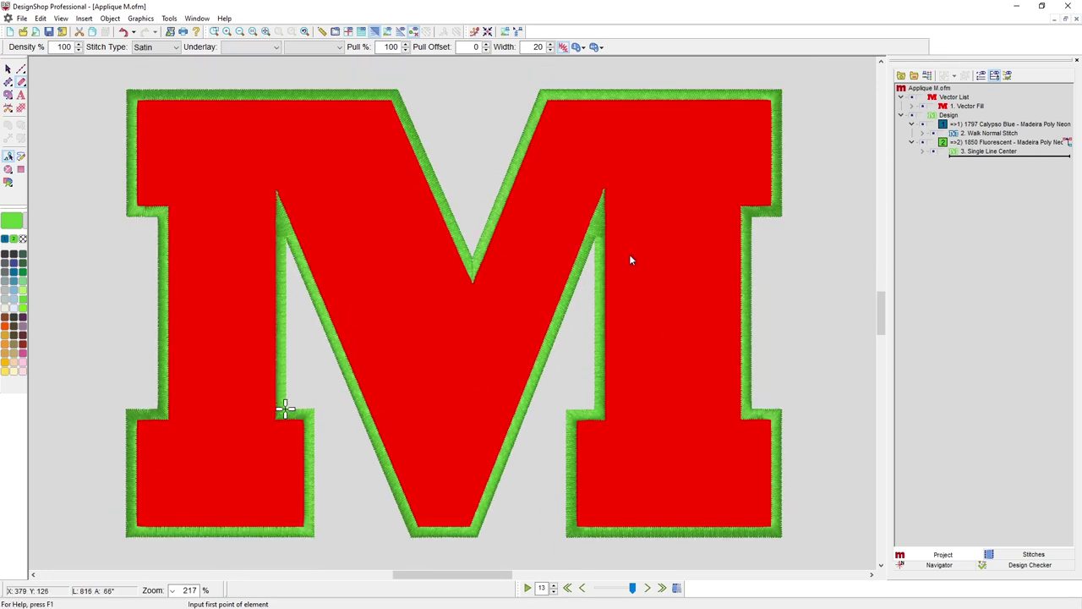
Step: Open the green satin border's object properties and set its single-line width to 30 pt
click(991, 153)
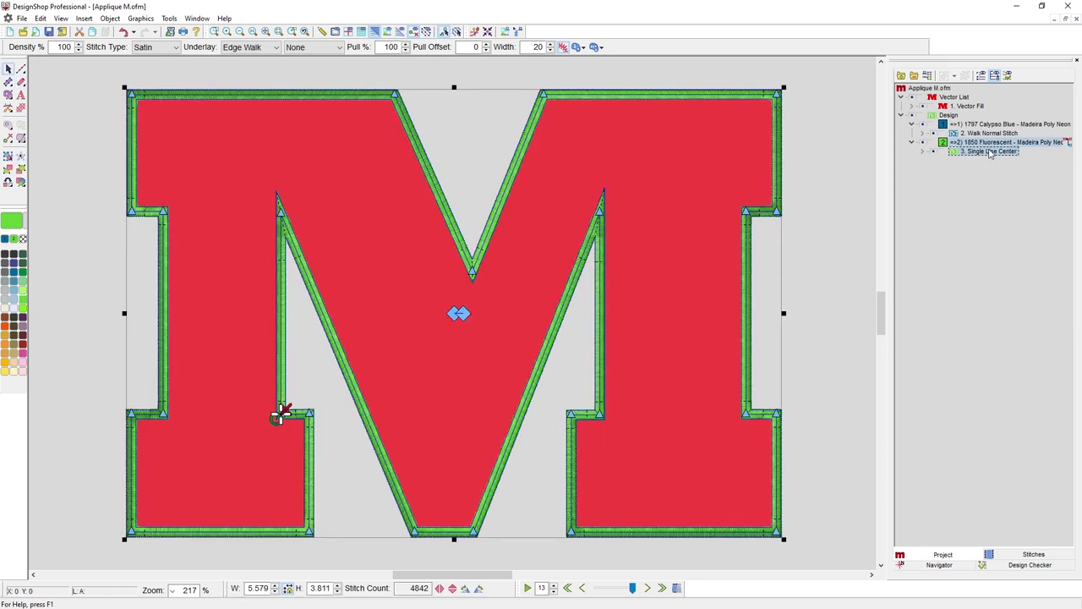
right_click(991, 152)
click(920, 158)
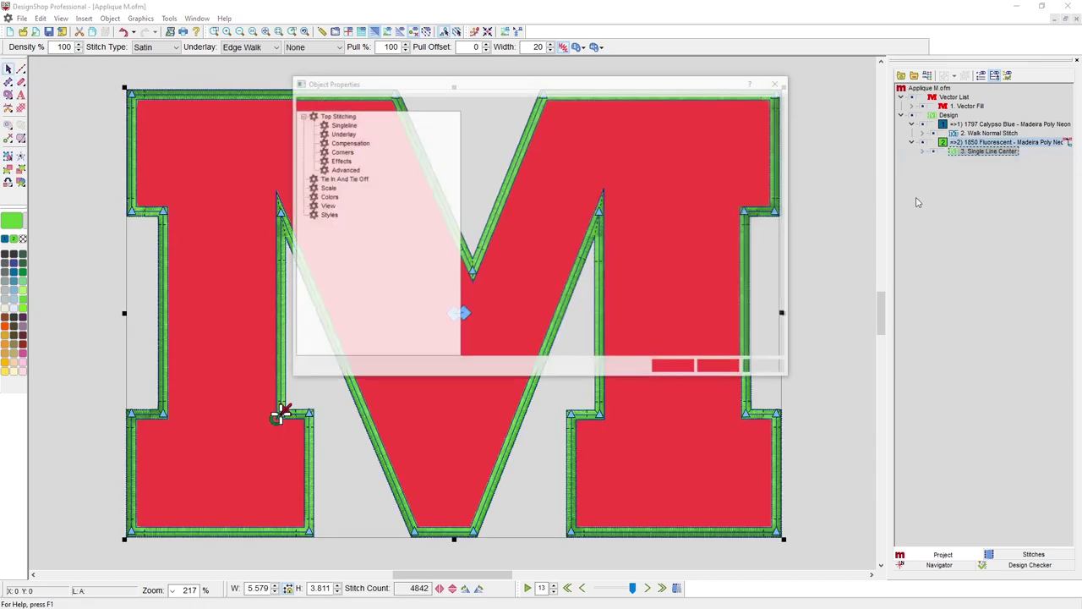
drag(395, 85, 628, 120)
click(582, 160)
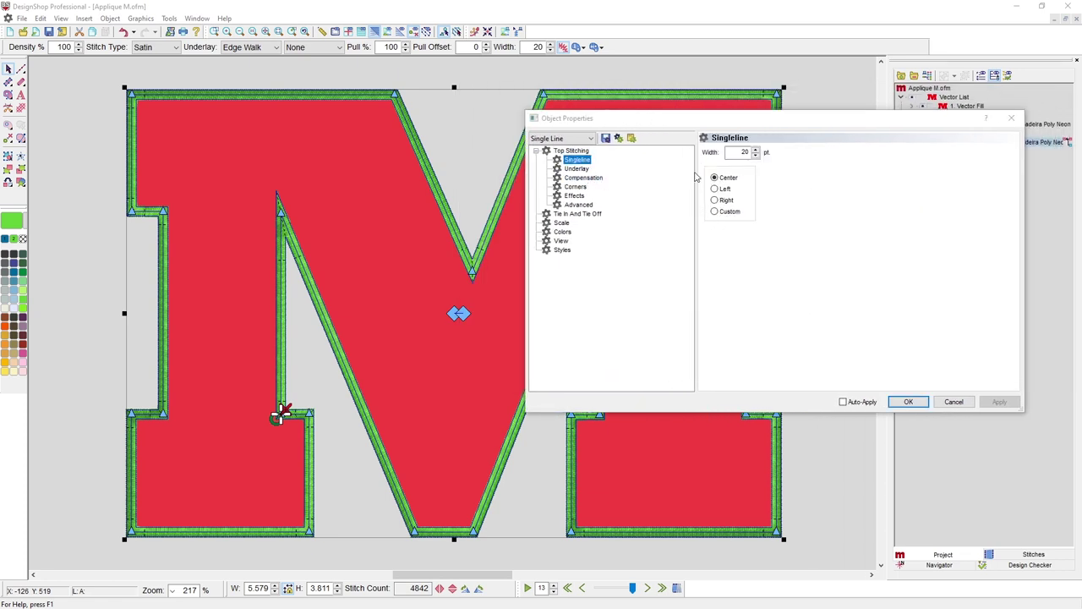
double_click(732, 152)
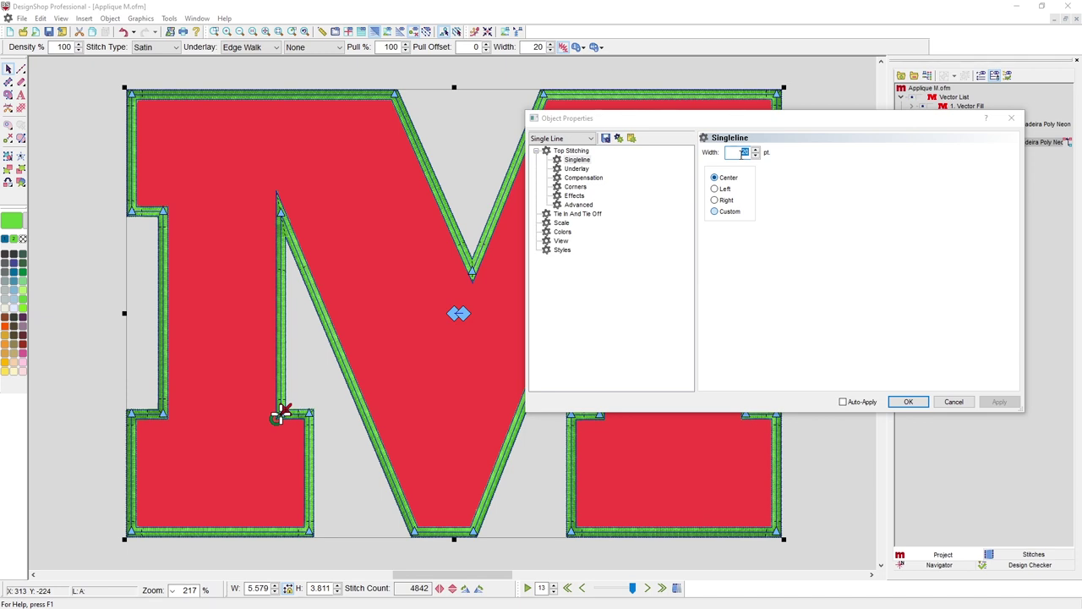
text(30)
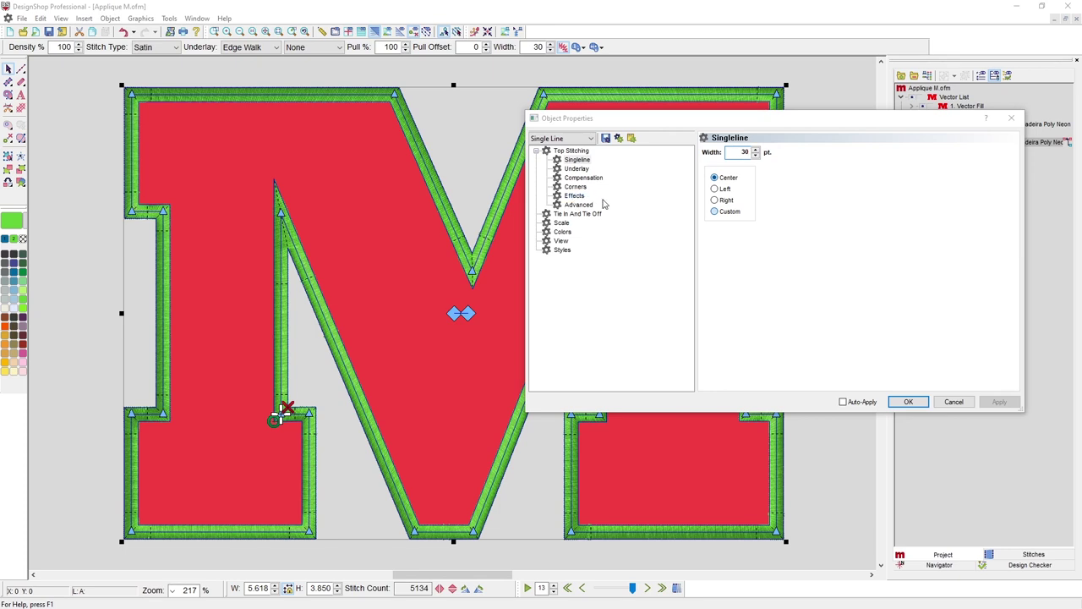
Step: Switch the border's line placement to Custom with a 20% offset and apply it
click(715, 213)
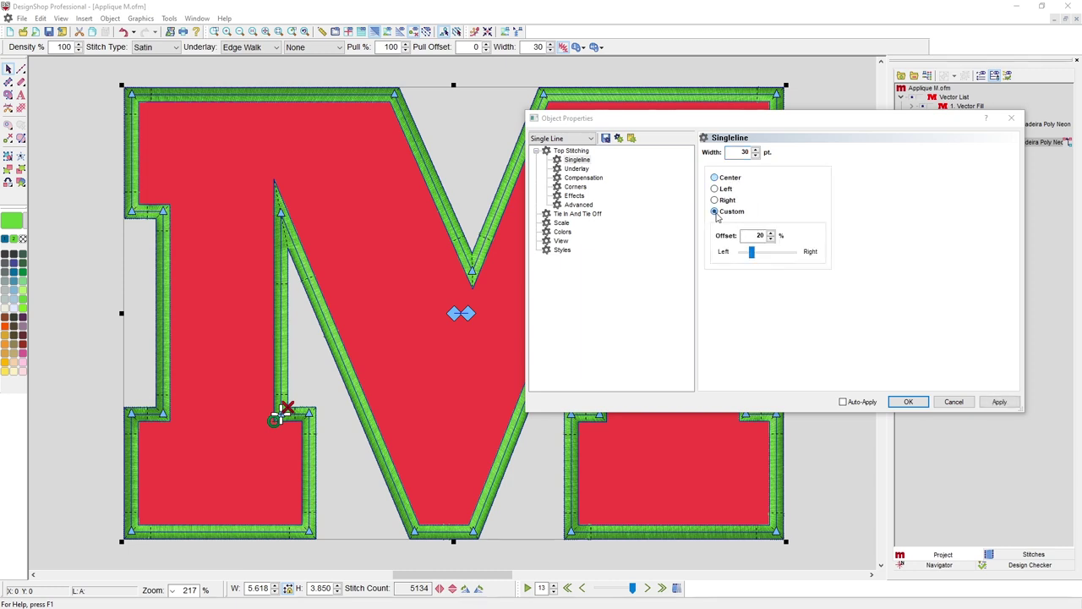
click(1000, 402)
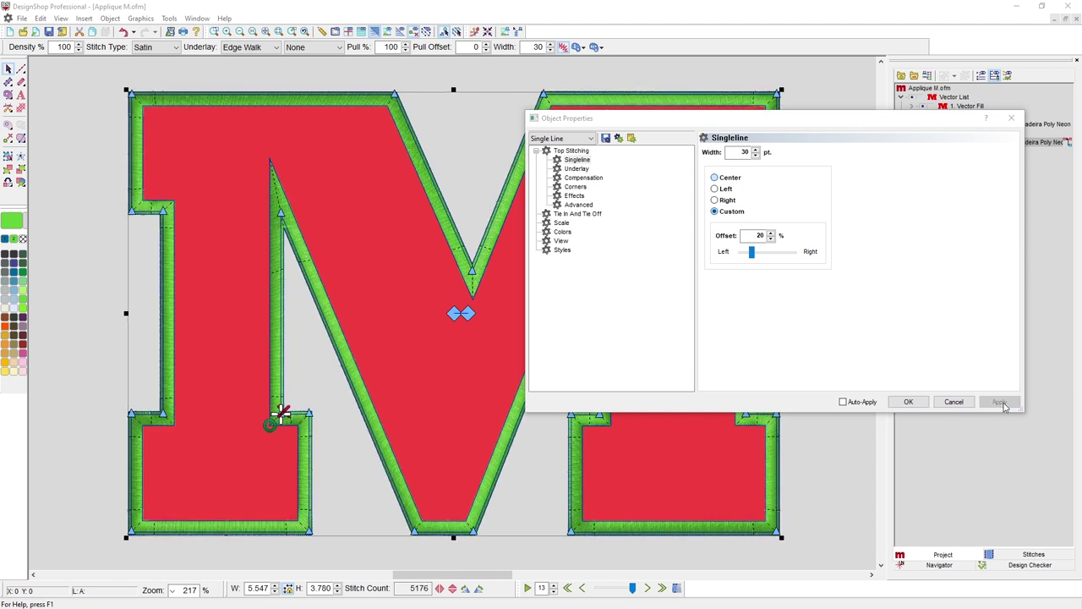
double_click(761, 236)
Step: Try the Zig Zag stitch type on the border's top stitching
click(572, 151)
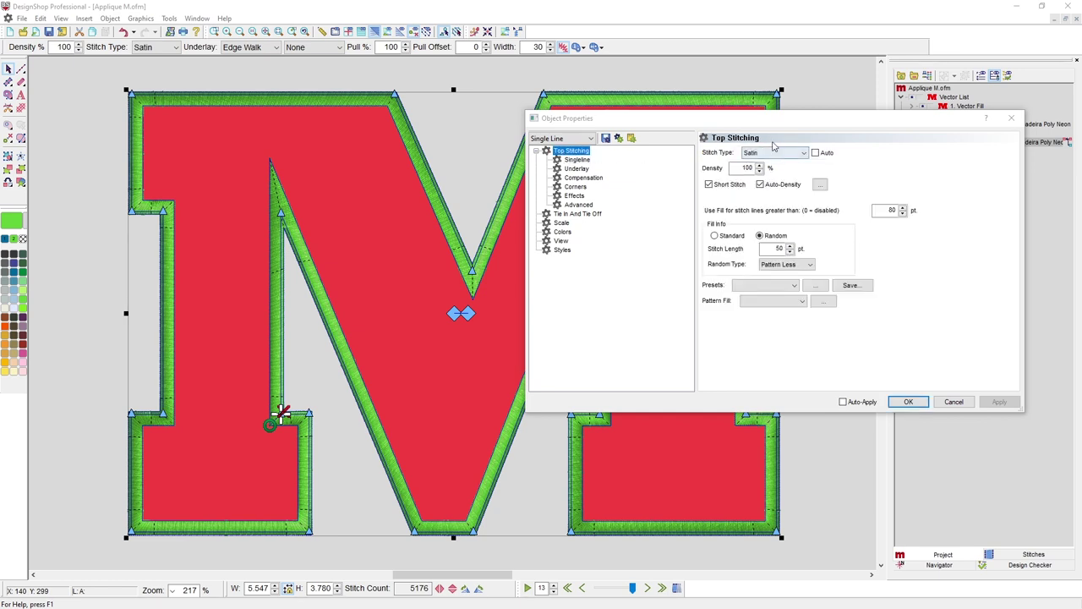
click(781, 159)
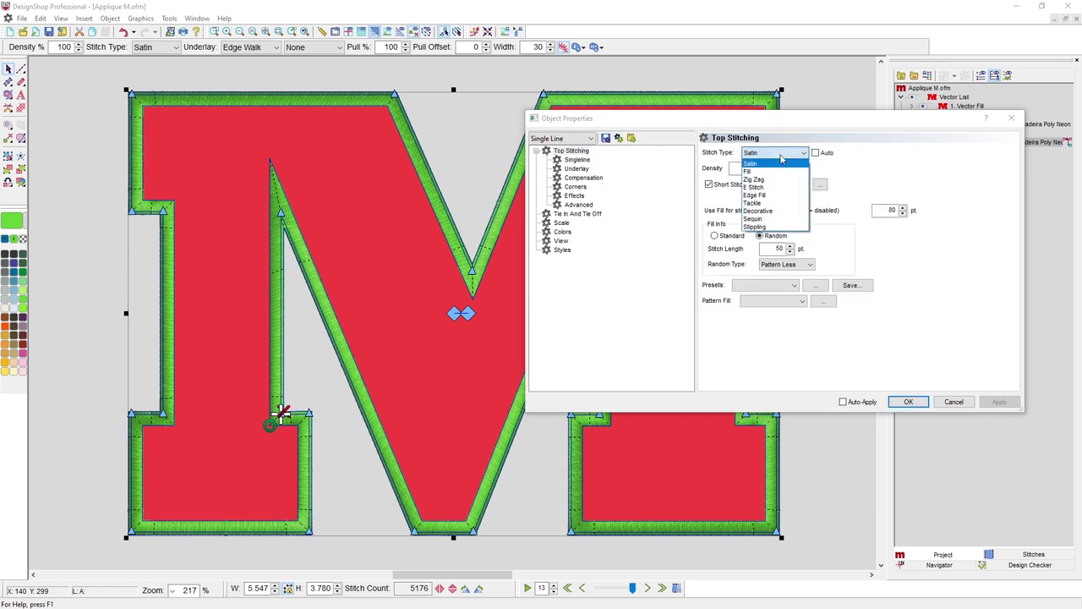
click(753, 180)
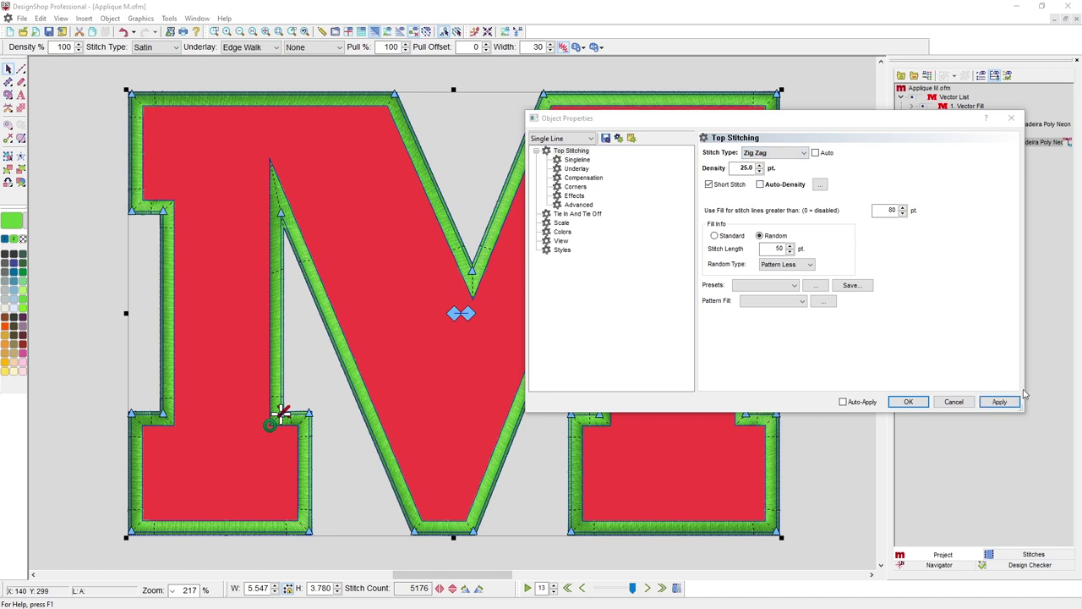
click(1005, 402)
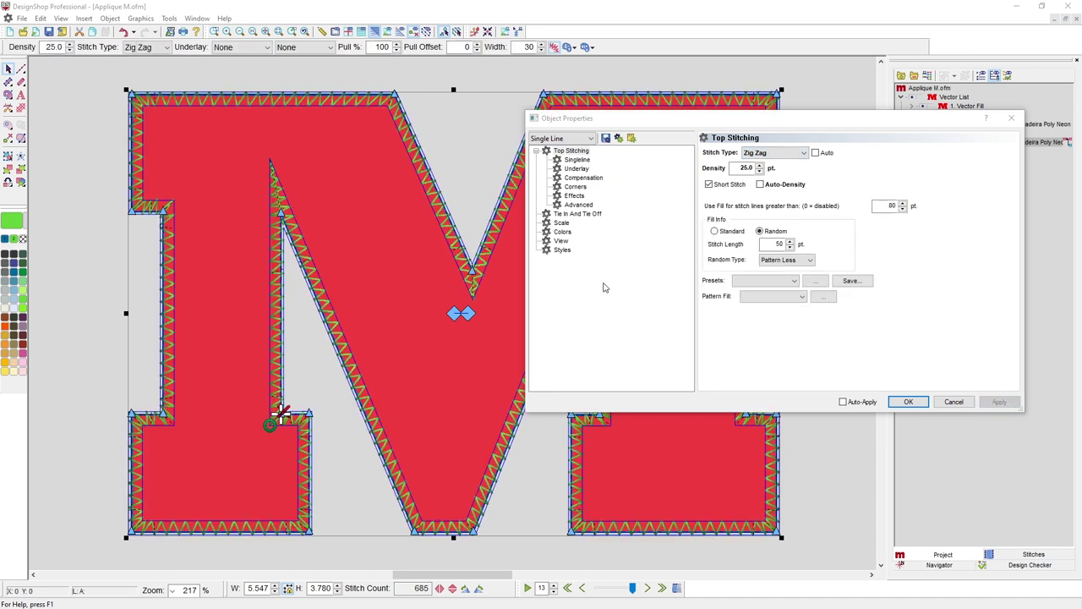
Step: Try the Tackle stitch type on the M's border in place of Zig Zag
click(774, 153)
click(781, 206)
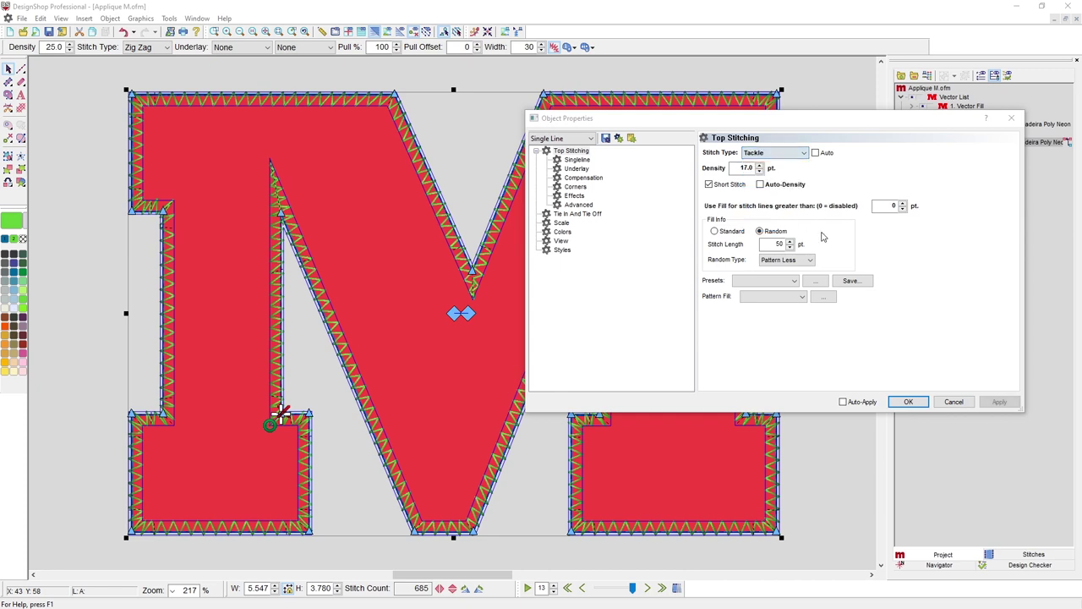
click(1003, 403)
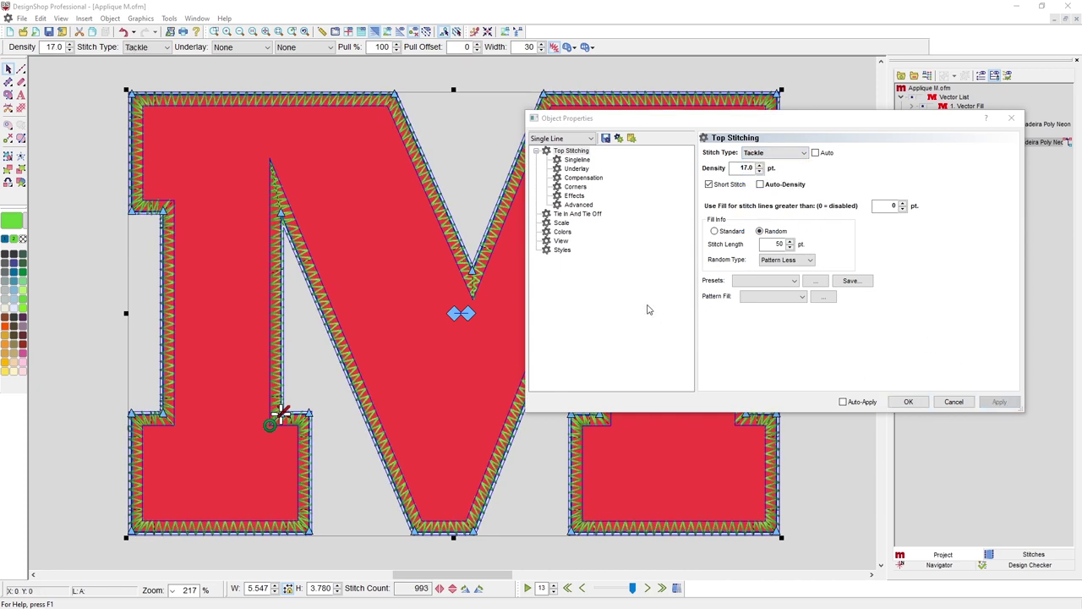
Step: Try the E Stitch type on the border, deselect it to inspect the stitches, and reselect the border
click(767, 156)
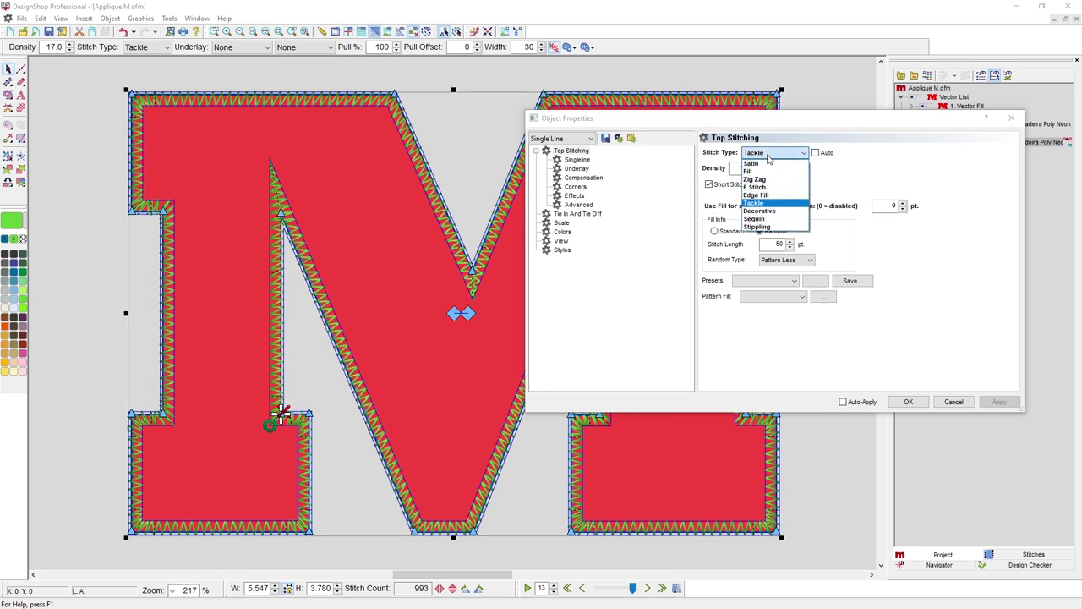
click(757, 187)
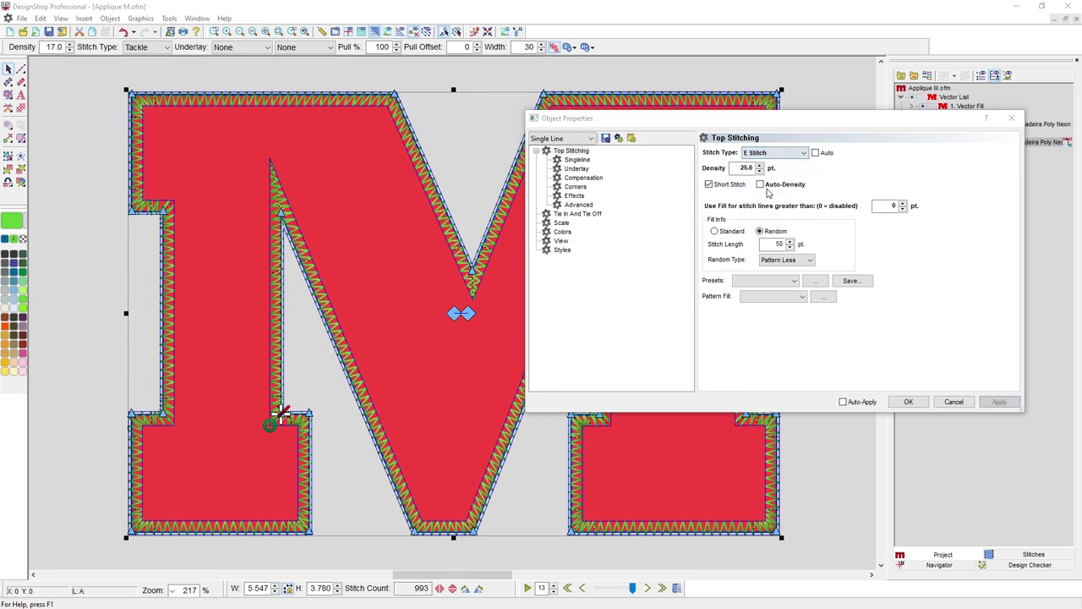
click(998, 402)
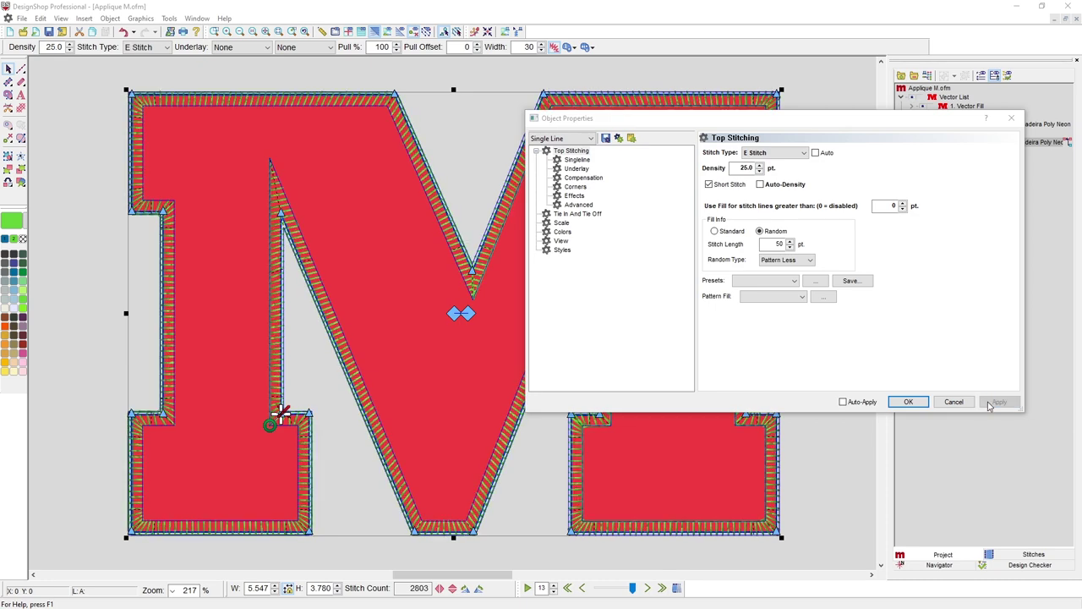
click(95, 373)
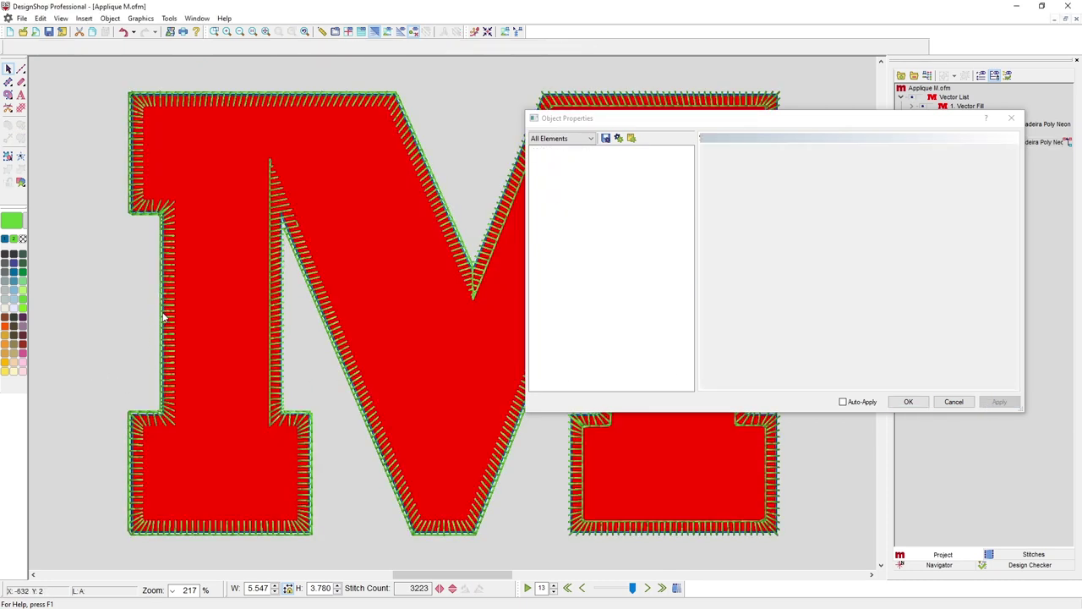
click(168, 367)
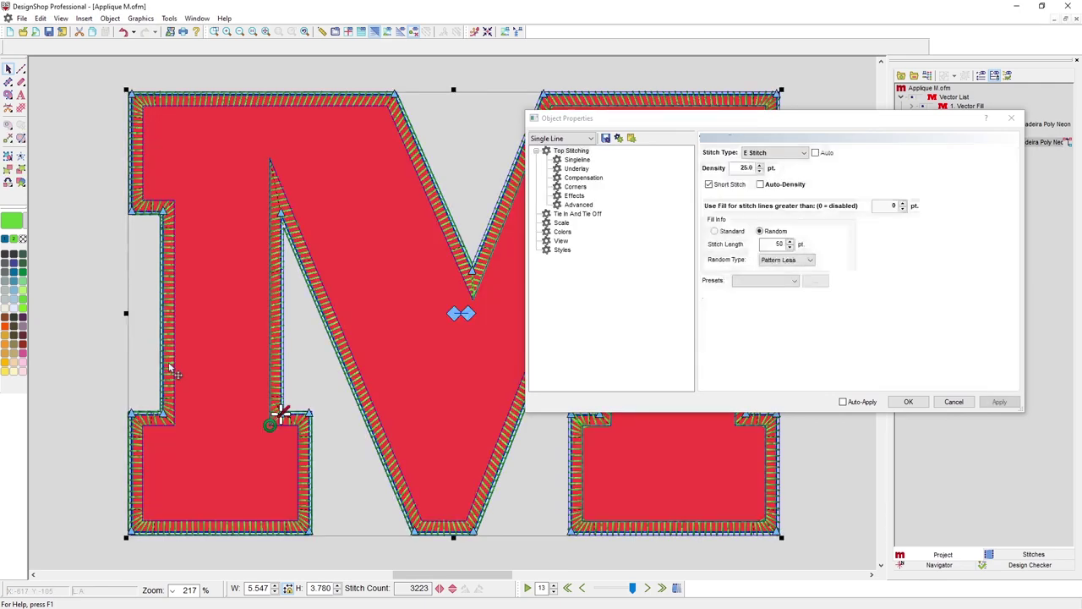
Step: Set the border's stitch type back to Tackle and apply it
click(778, 153)
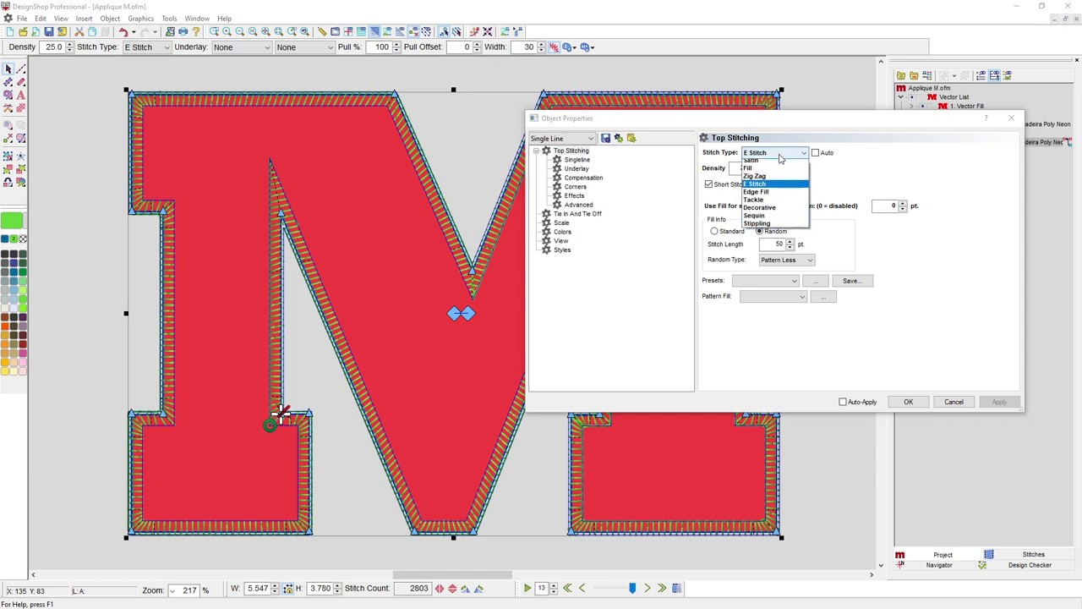
click(761, 204)
click(1001, 403)
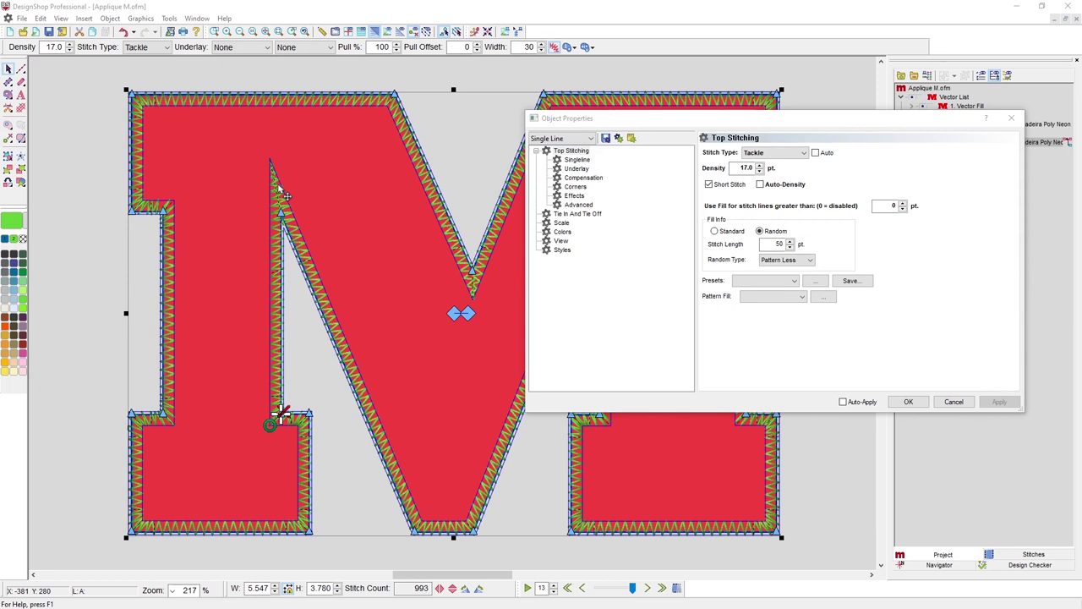
Step: Disable corner caps on the border and set its miter type to 2
click(576, 187)
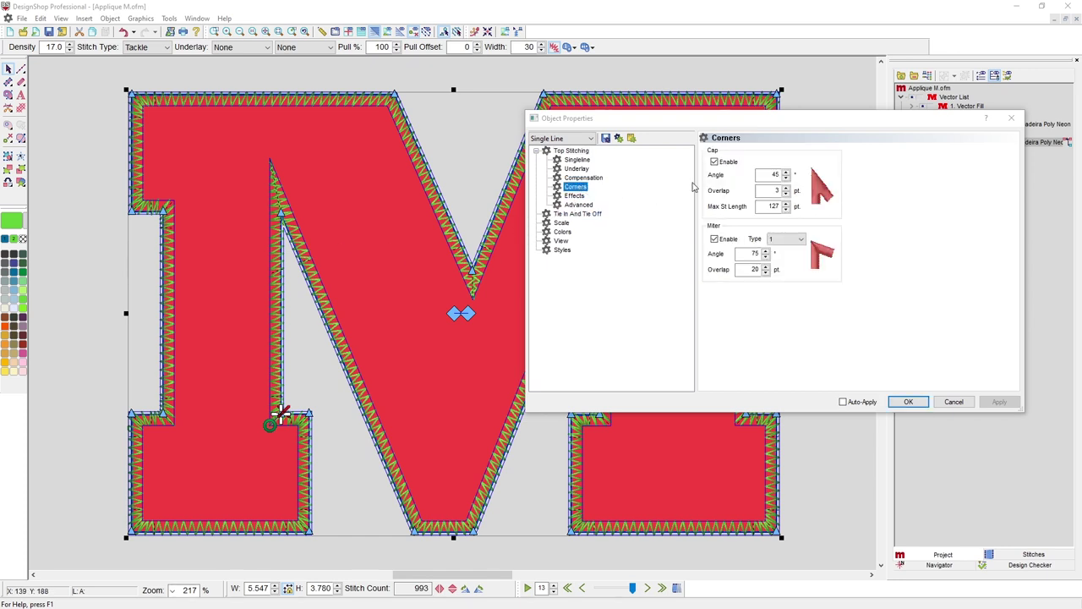
click(721, 163)
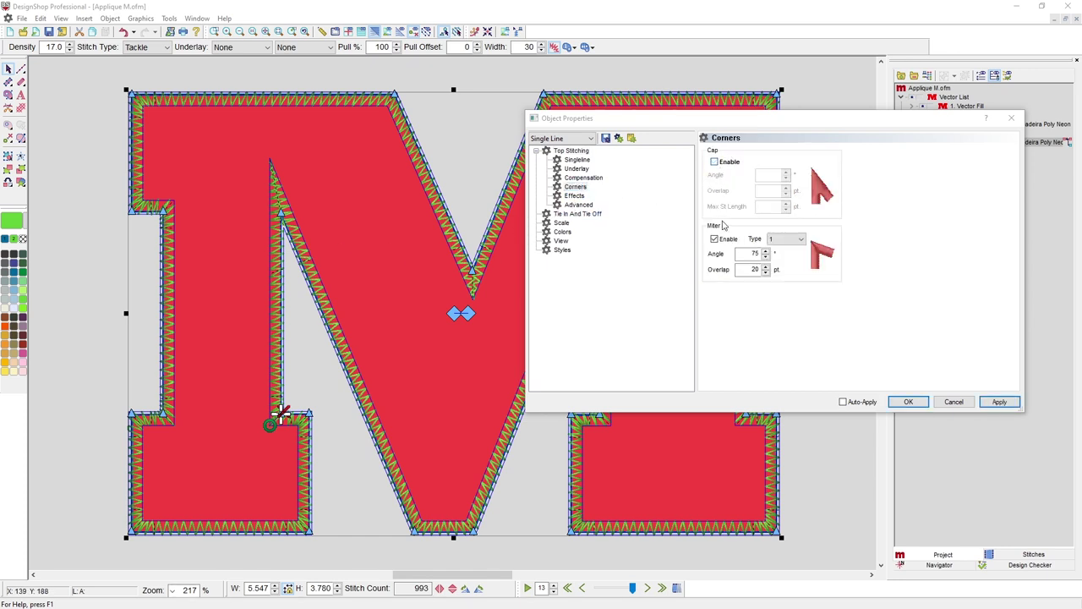
click(1000, 403)
click(785, 240)
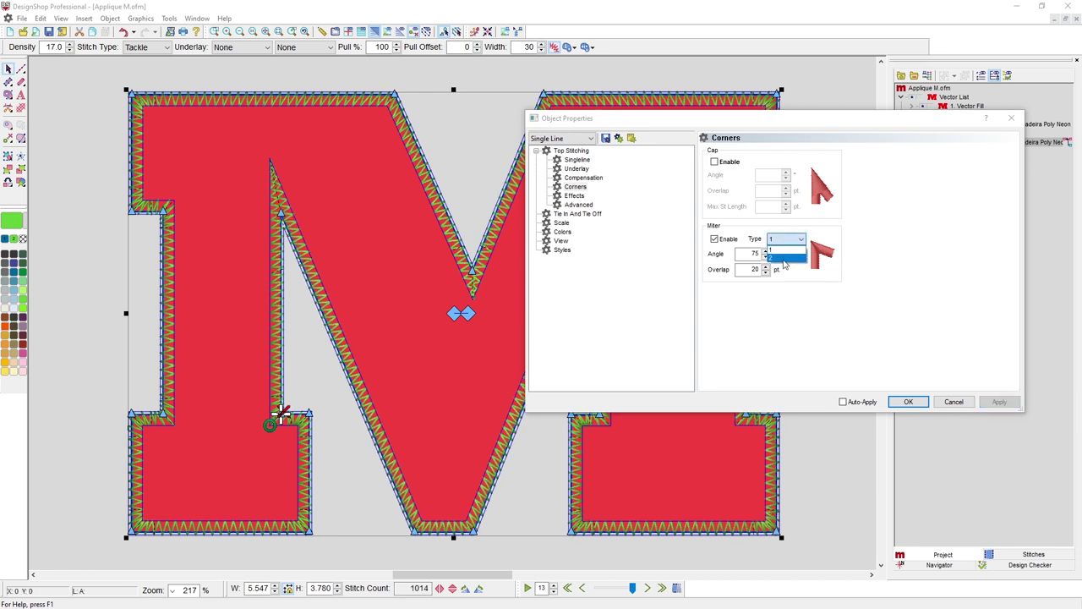
click(784, 259)
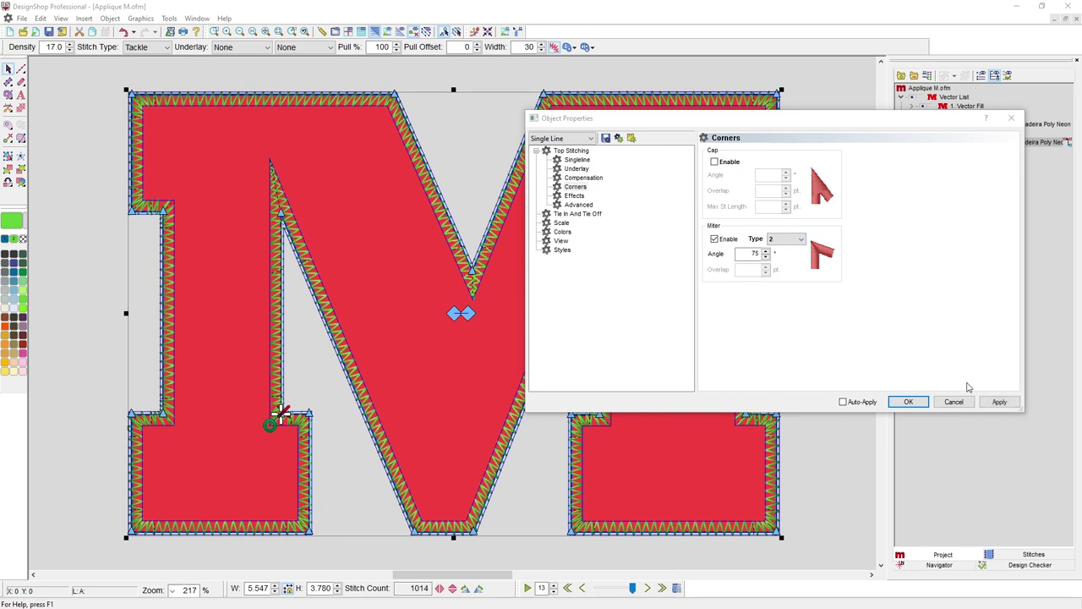
click(1000, 402)
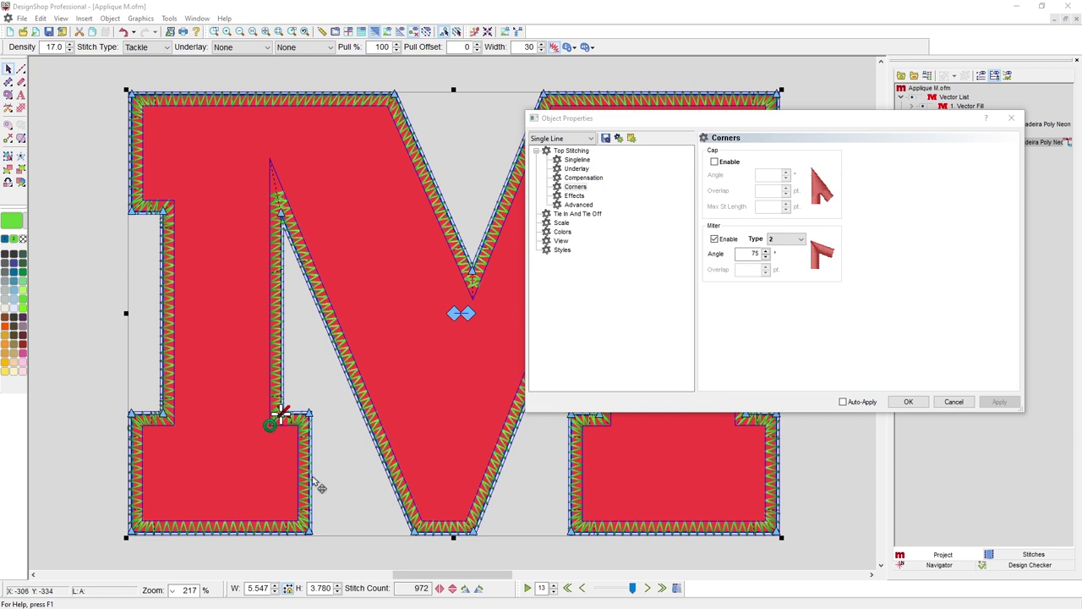
Step: Set the border's miter angle to 120°, accept the properties and deselect the border
double_click(743, 252)
text(120)
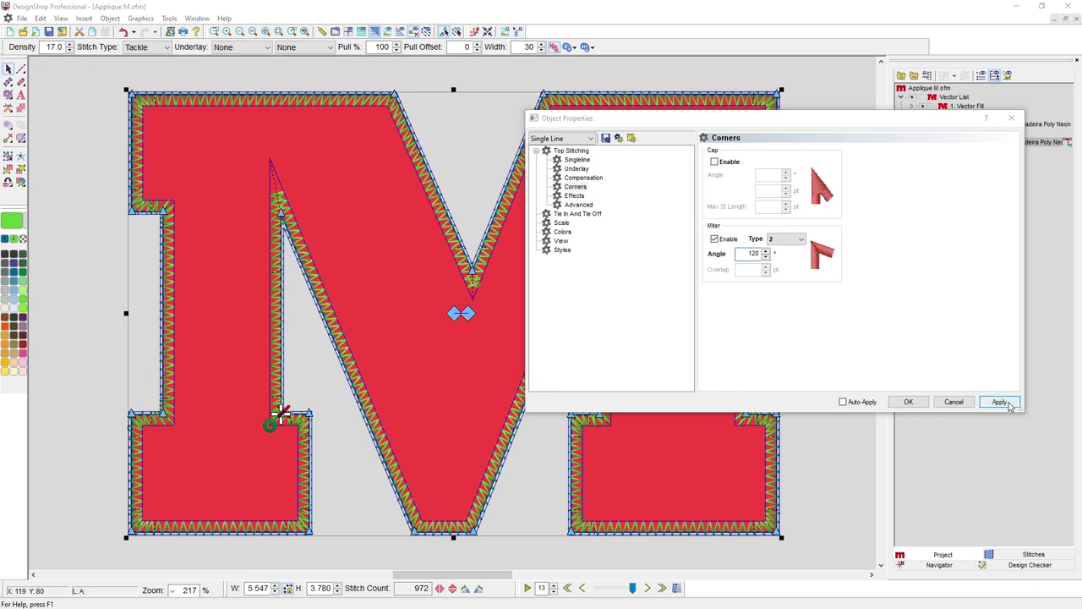
click(1010, 404)
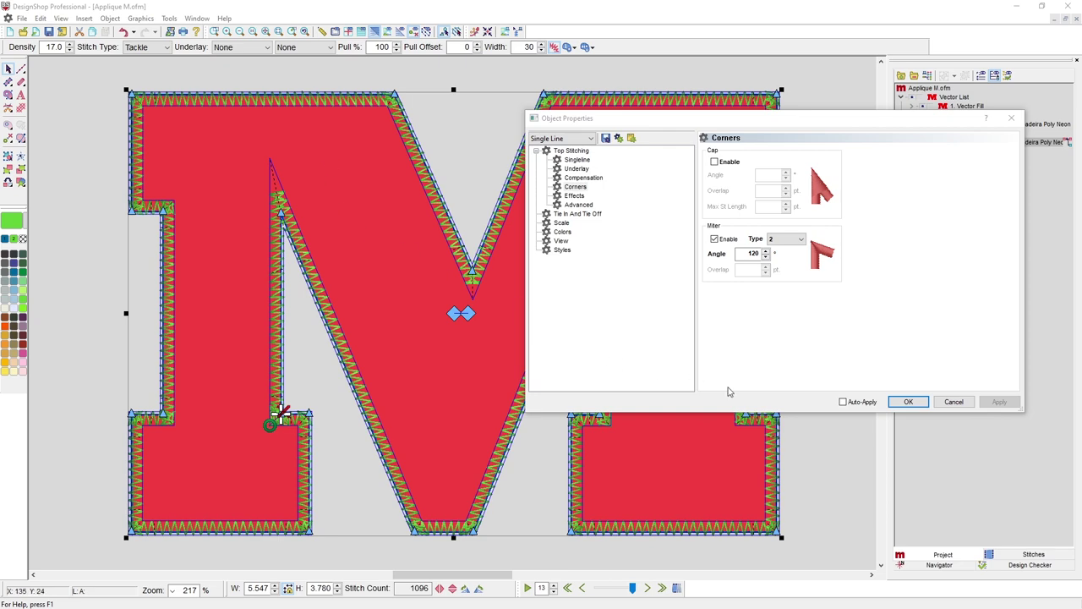
click(908, 402)
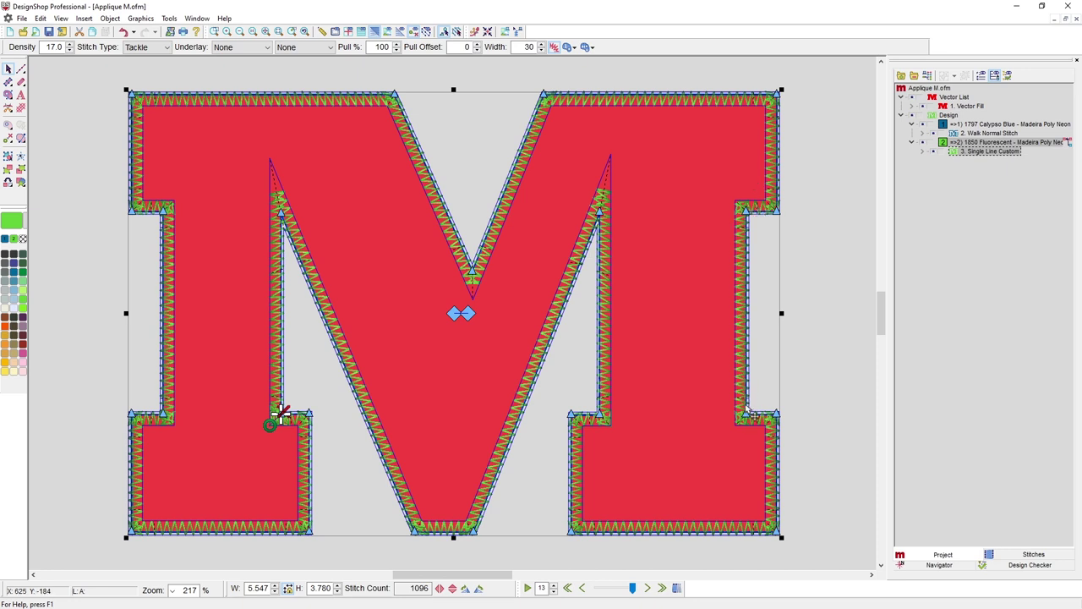
click(567, 558)
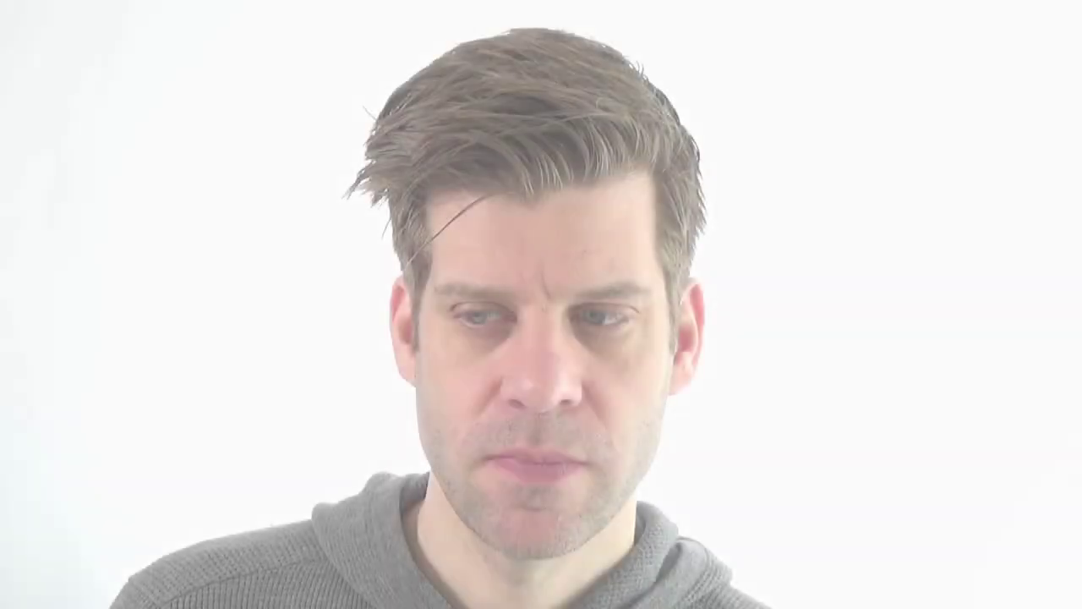